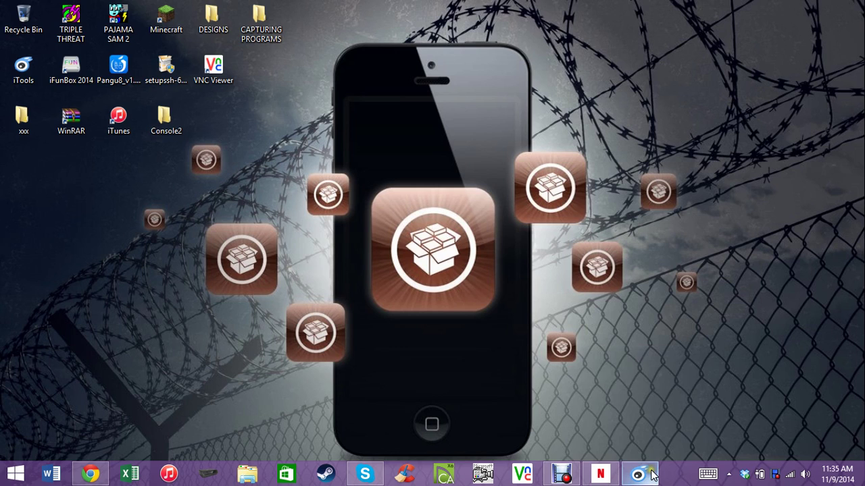
Bring iTools back up to view the iPhone's Live Desktop screen mirror.
{"action": "mouse_move", "coordinate": [652, 475]}
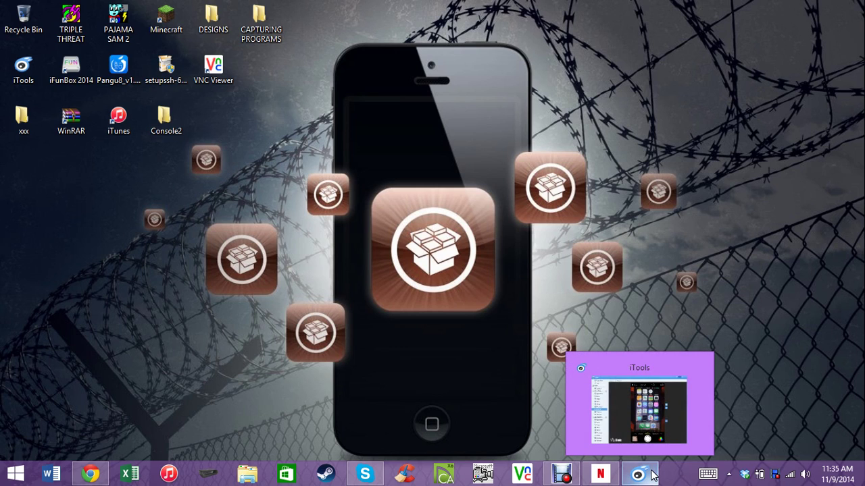
{"action": "left_click", "coordinate": [652, 474]}
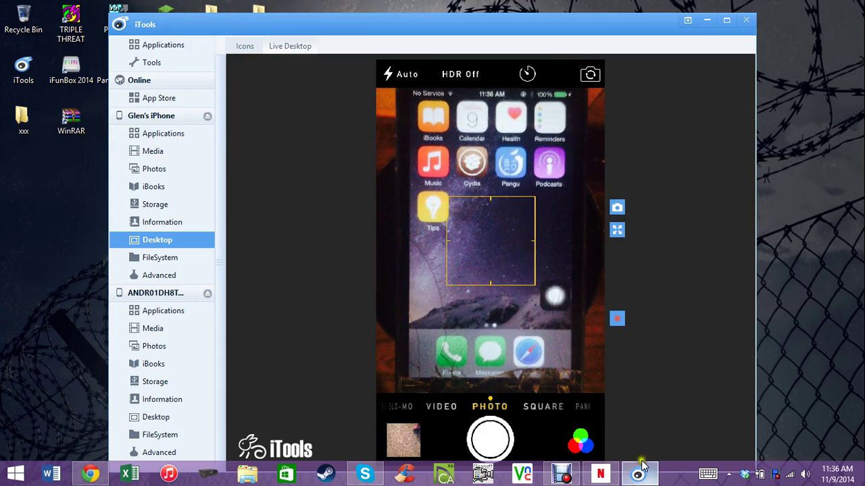
Minimize iTools, view the mls-software.com OpenSSH for Windows page in Chrome, then minimize Chrome.
{"action": "left_click", "coordinate": [707, 20]}
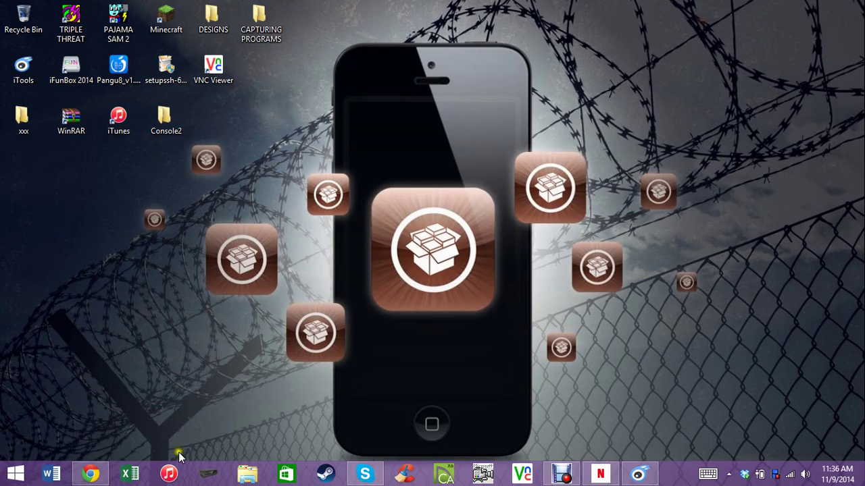
{"action": "mouse_move", "coordinate": [87, 476]}
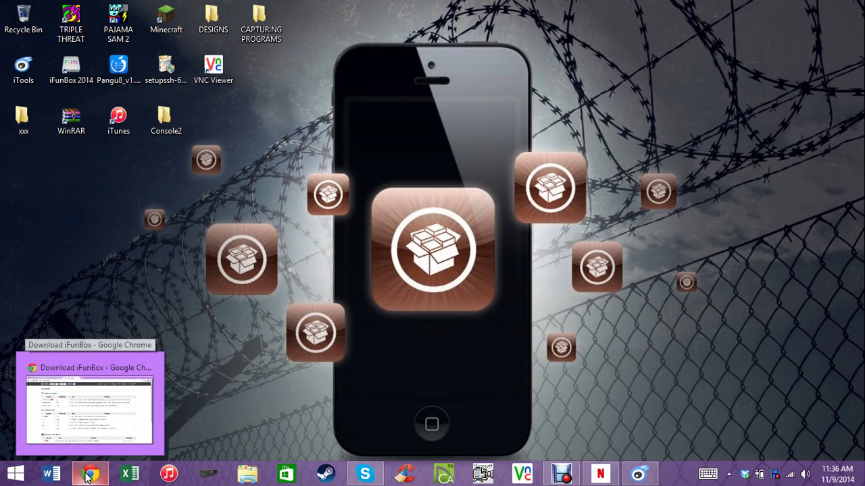
{"action": "left_click", "coordinate": [91, 474]}
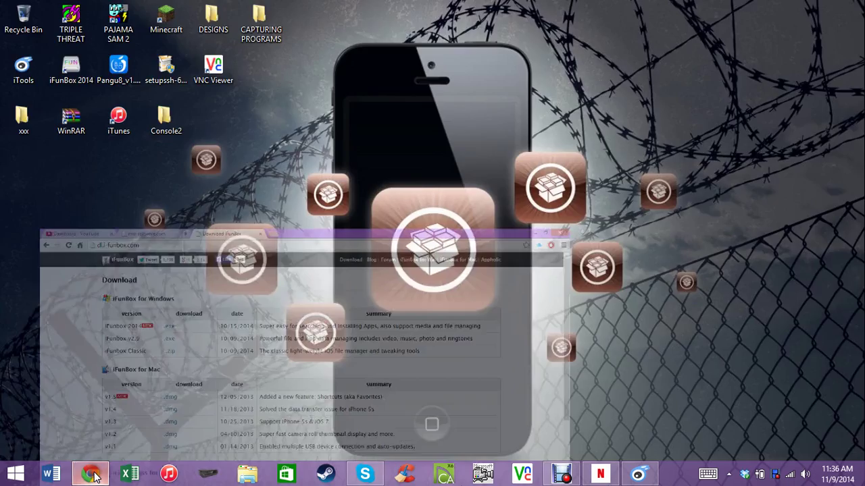
{"action": "left_click", "coordinate": [201, 8]}
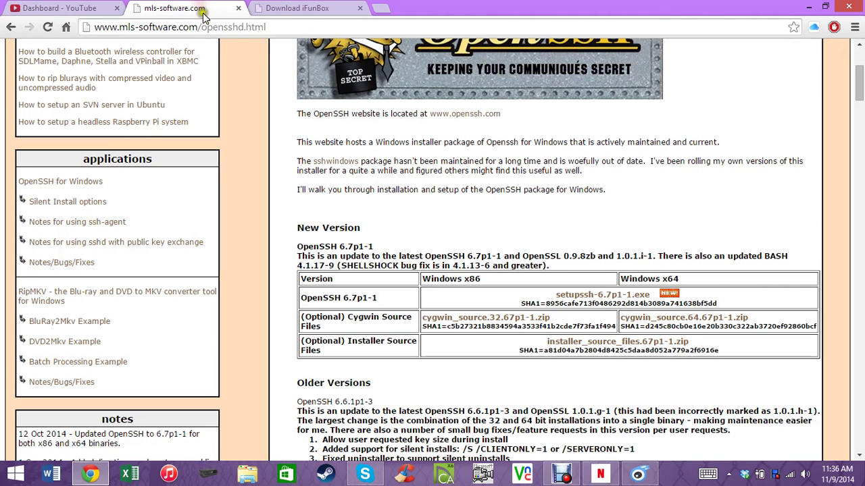
{"action": "left_click", "coordinate": [272, 27]}
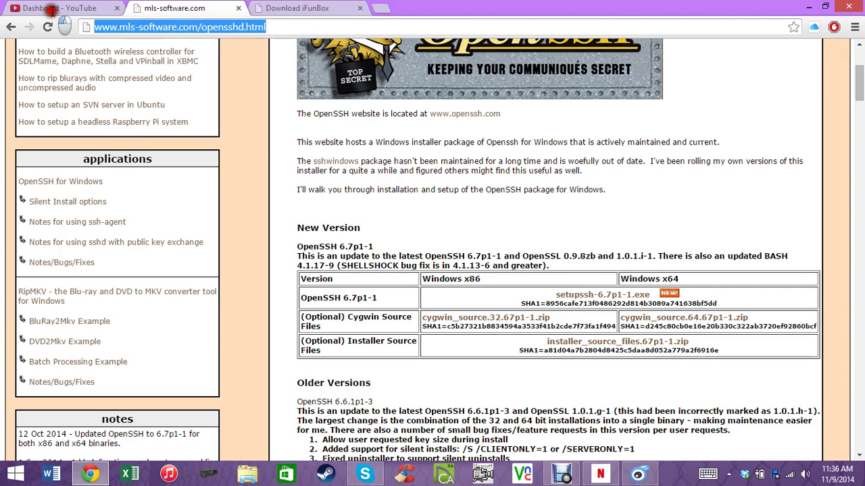
{"action": "left_click", "coordinate": [246, 92]}
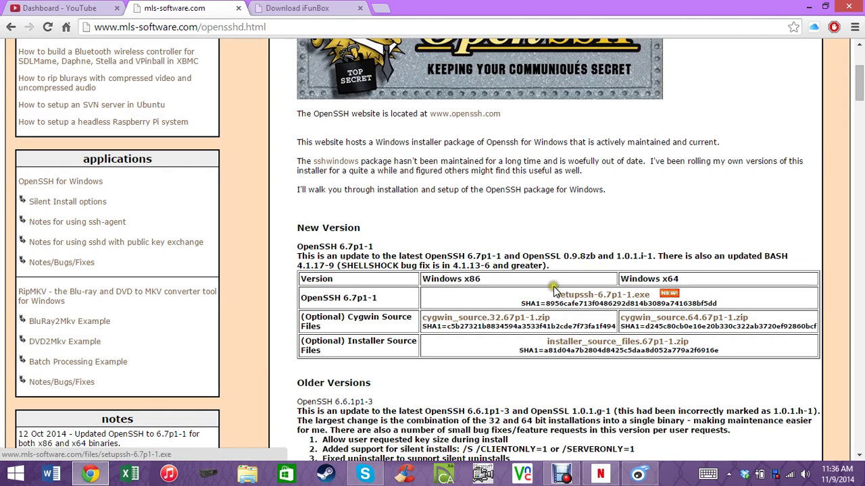
{"action": "left_click", "coordinate": [811, 7]}
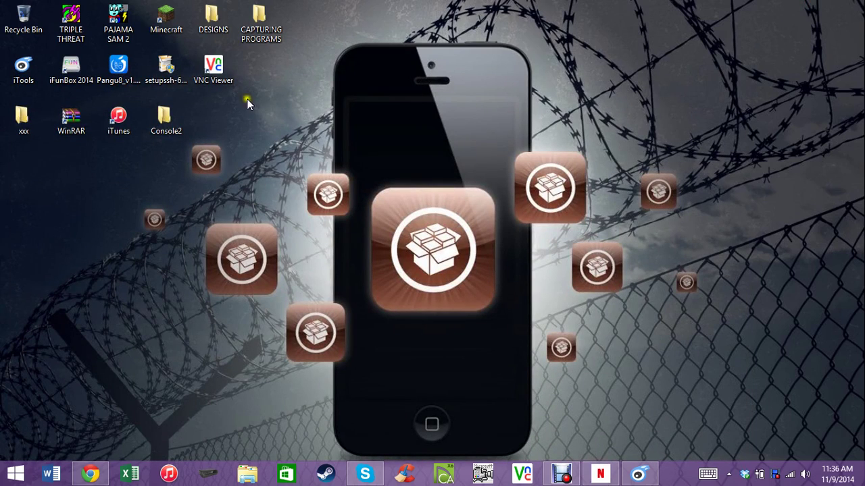
{"action": "double_click", "coordinate": [169, 71]}
{"action": "left_click", "coordinate": [481, 262]}
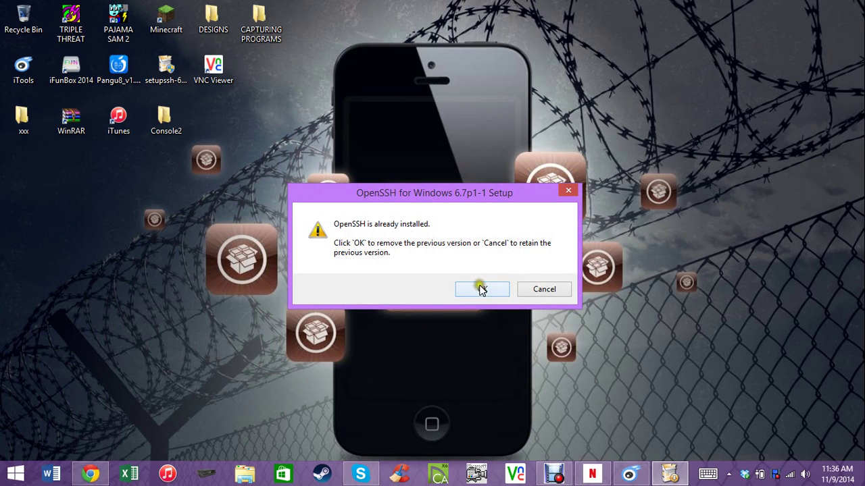
{"action": "left_click", "coordinate": [523, 294]}
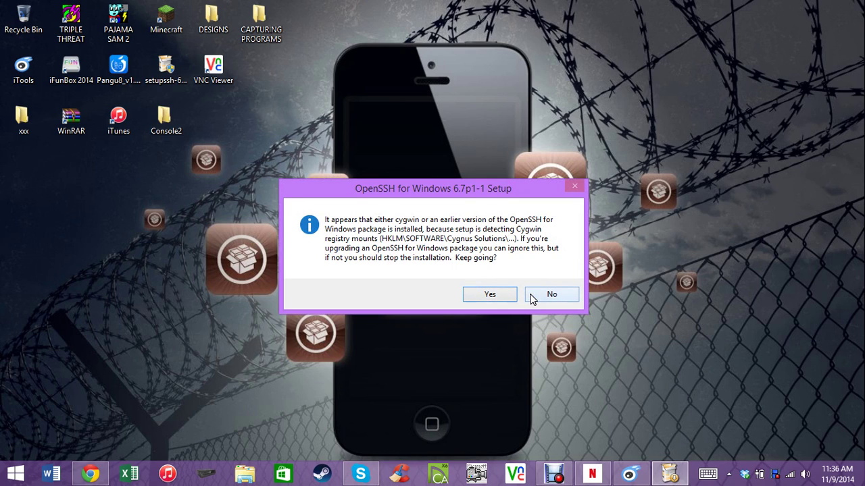
{"action": "left_click", "coordinate": [531, 297]}
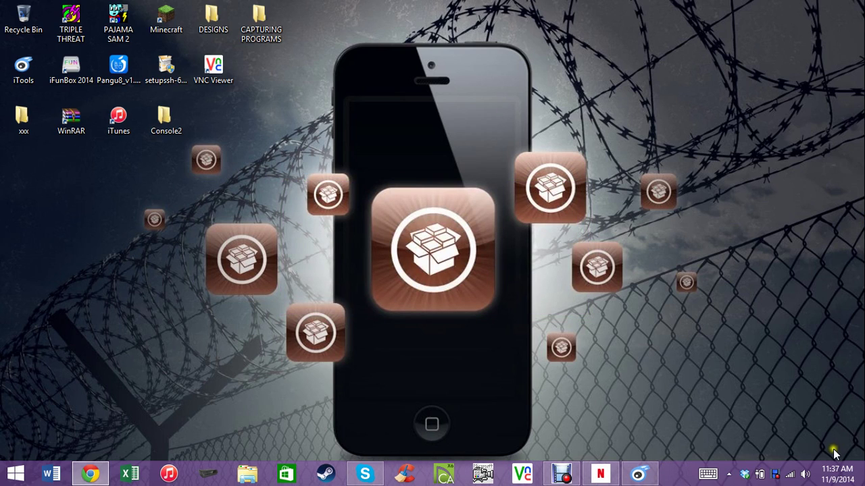
Launch Command Prompt by searching for cmd from the charms Search.
{"action": "key", "text": "super+c"}
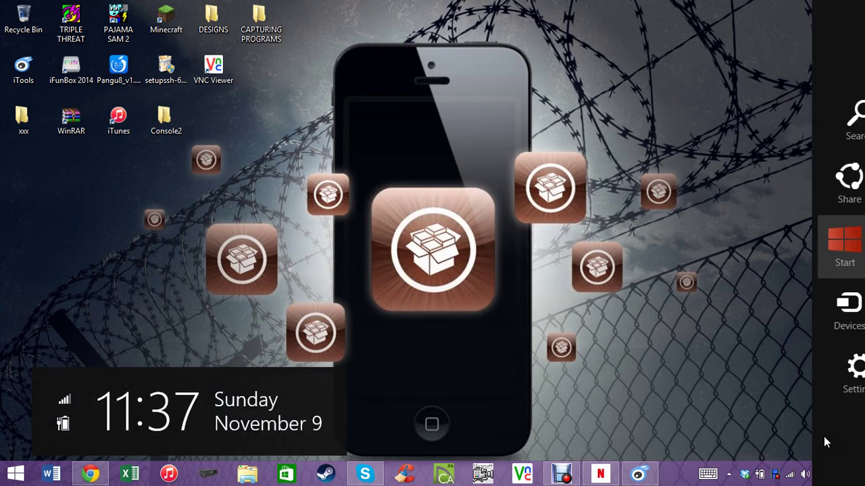
{"action": "left_click", "coordinate": [835, 121]}
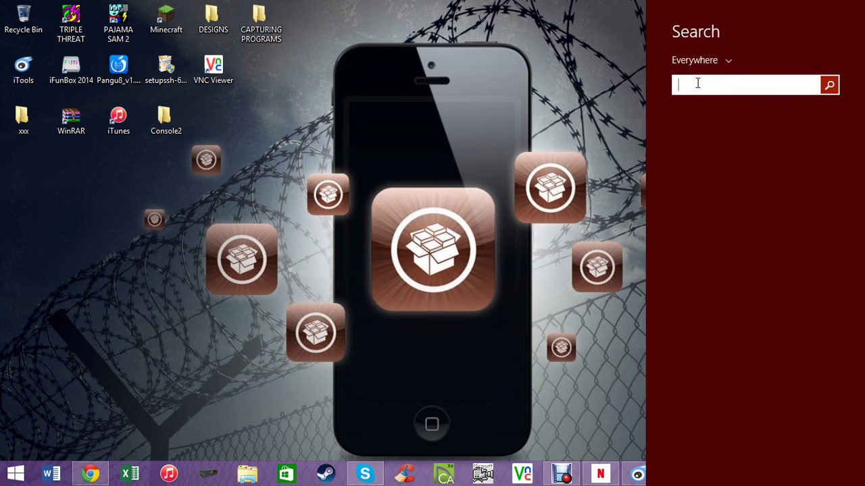
{"action": "type", "text": "cmd"}
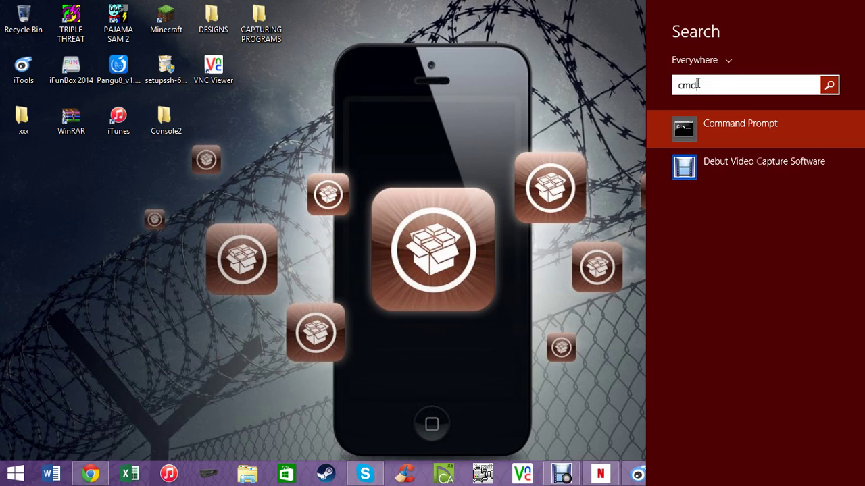
{"action": "key", "text": "Return"}
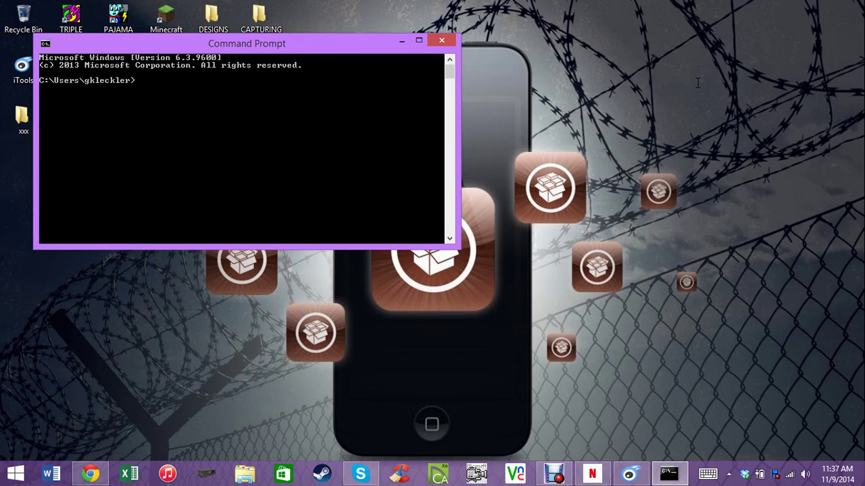
Read the iPhone's Wi-Fi IP 192.168.1.107 in iTools, then return to Command Prompt.
{"action": "left_click", "coordinate": [629, 475]}
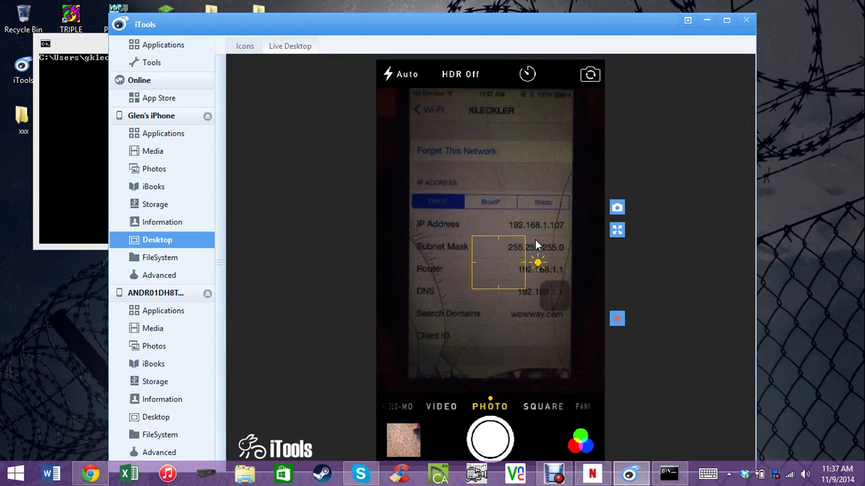
{"action": "left_click", "coordinate": [509, 227]}
{"action": "left_click", "coordinate": [558, 225]}
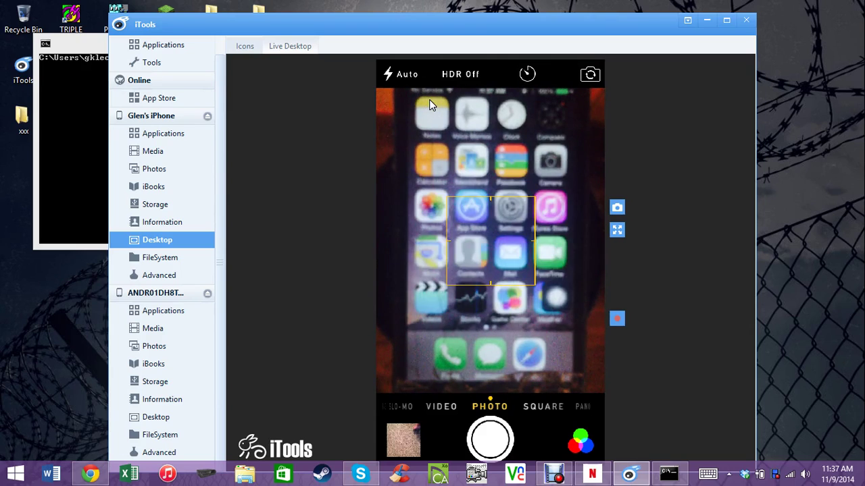
{"action": "left_click", "coordinate": [91, 176]}
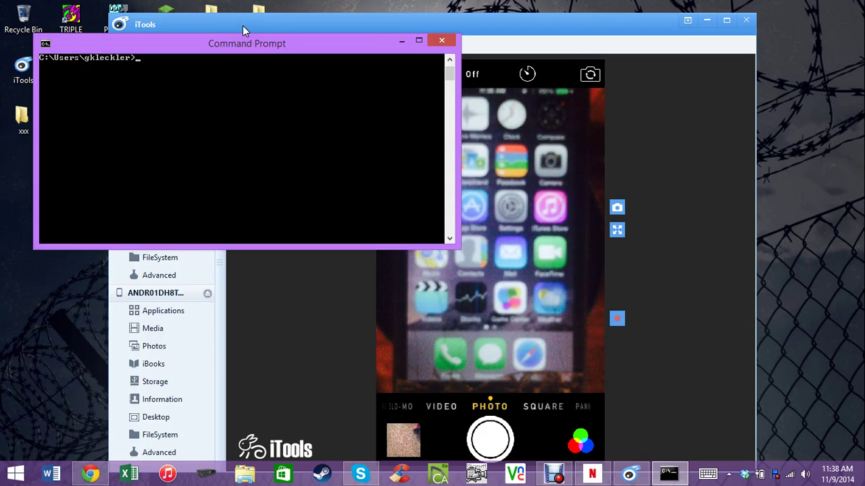
{"action": "type", "text": "ssh roo"}
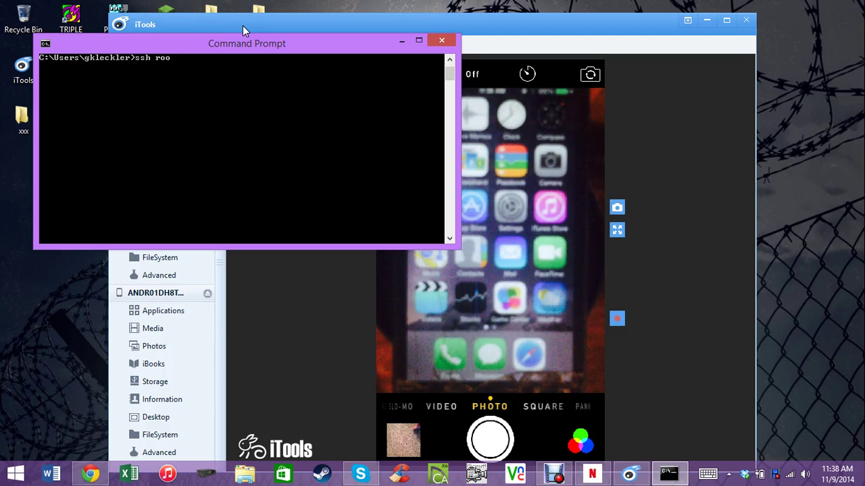
{"action": "type", "text": "t@"}
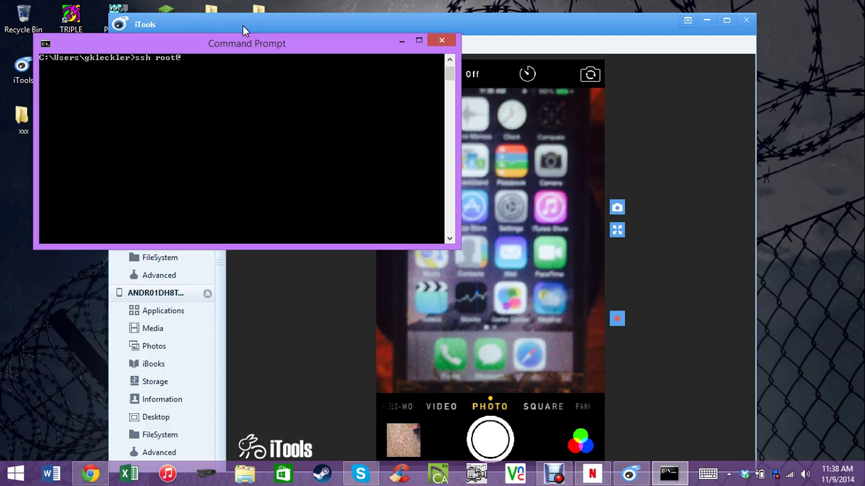
{"action": "type", "text": "192.168"}
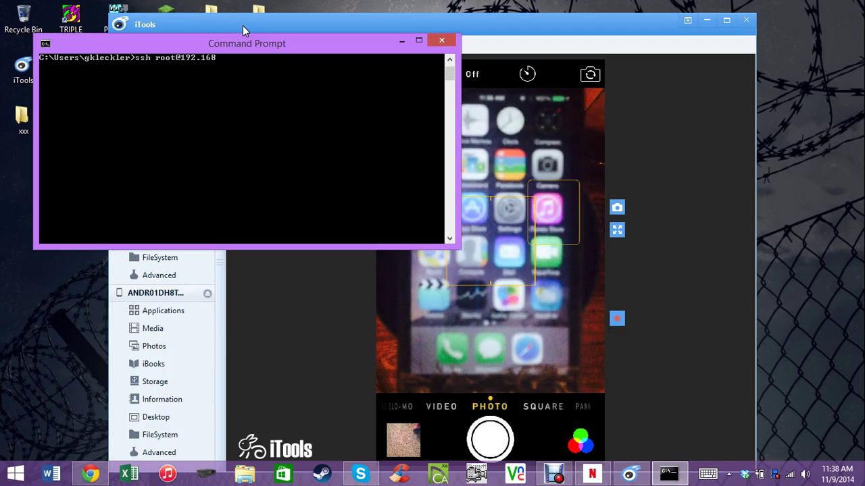
{"action": "type", "text": ".1.10"}
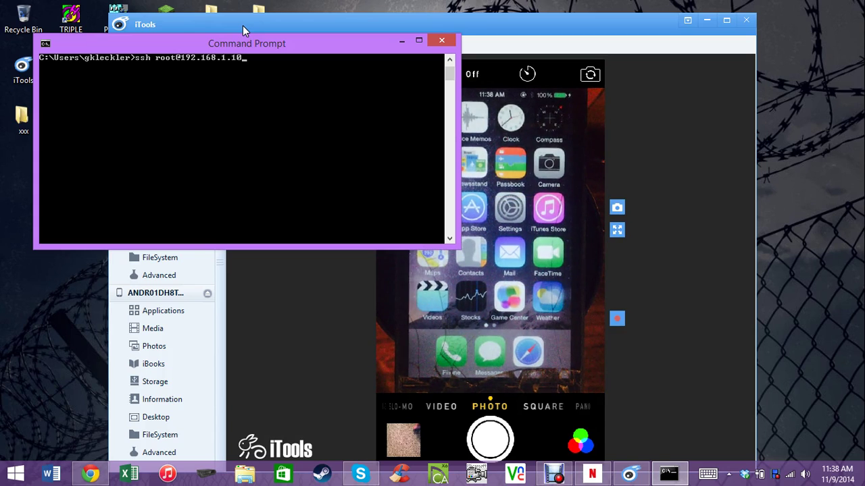
{"action": "type", "text": "7"}
{"action": "key", "text": "Return"}
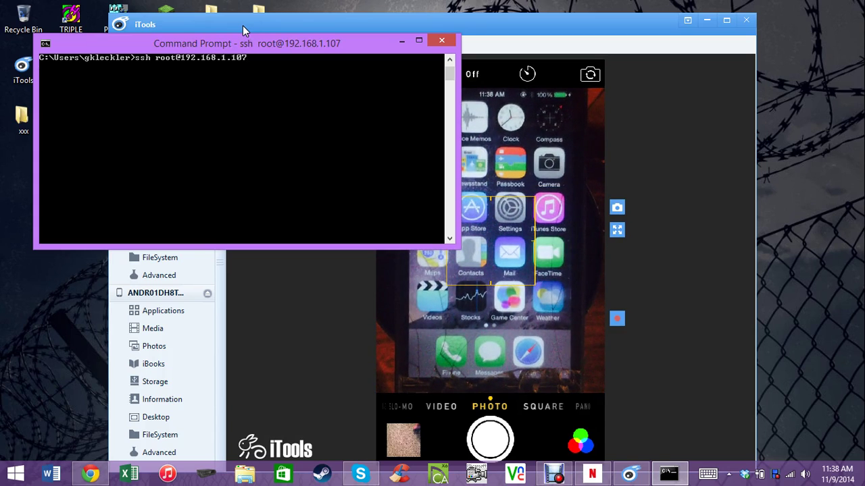
{"action": "key", "text": "Return"}
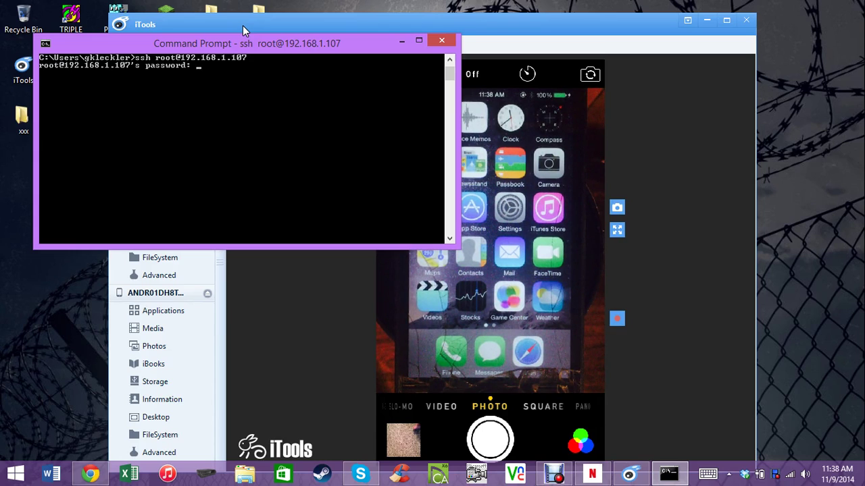
{"action": "key", "text": "Return"}
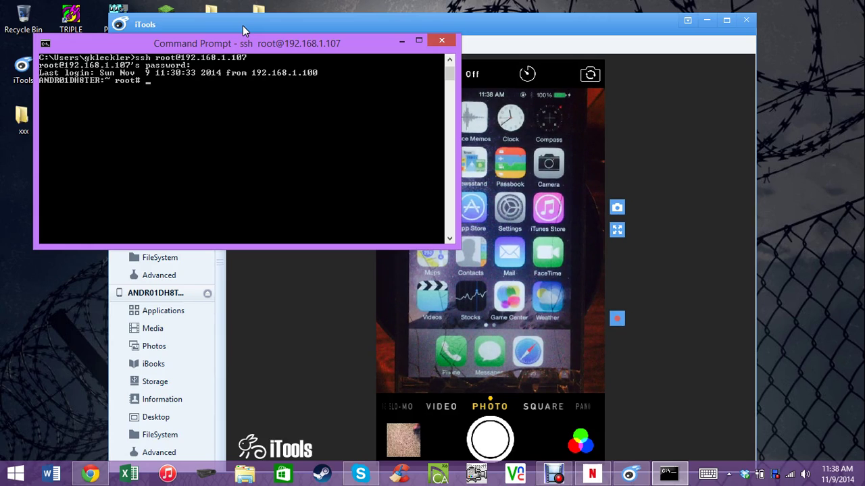
Change the iPhone's root password with passwd, entering it twice, then close Command Prompt.
{"action": "type", "text": "ra"}
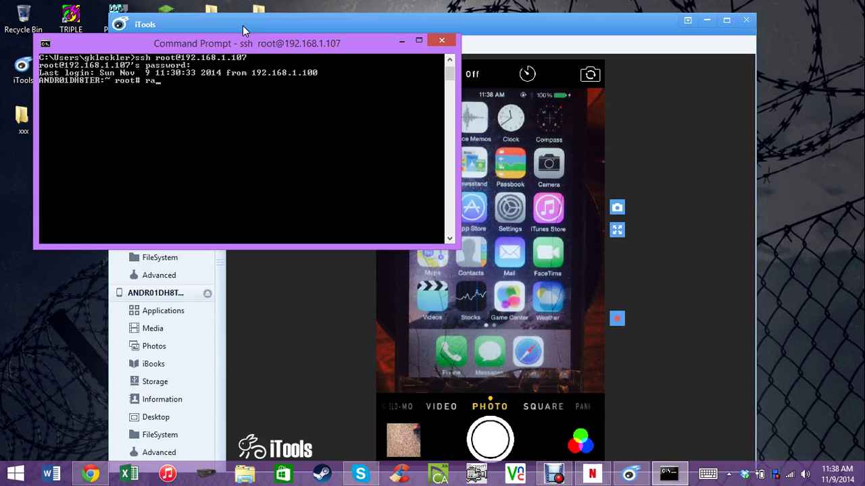
{"action": "key", "text": "BackSpace"}
{"action": "key", "text": "BackSpace"}
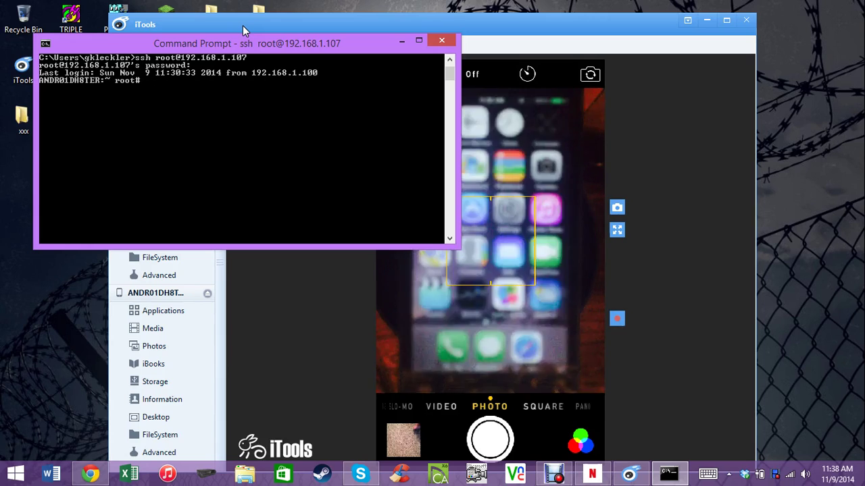
{"action": "type", "text": "pass"}
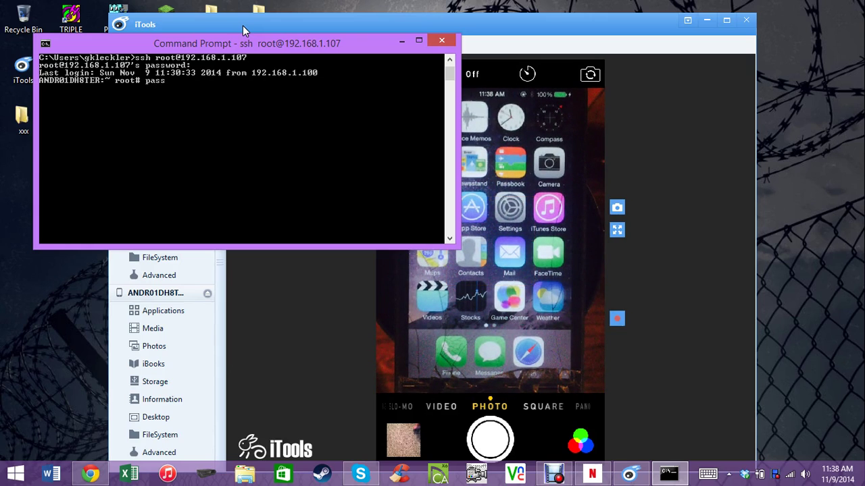
{"action": "type", "text": "wd"}
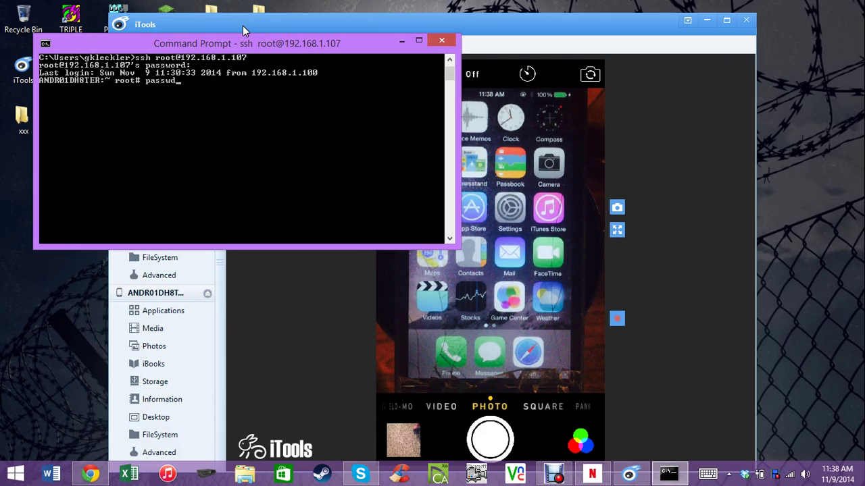
{"action": "key", "text": "Return"}
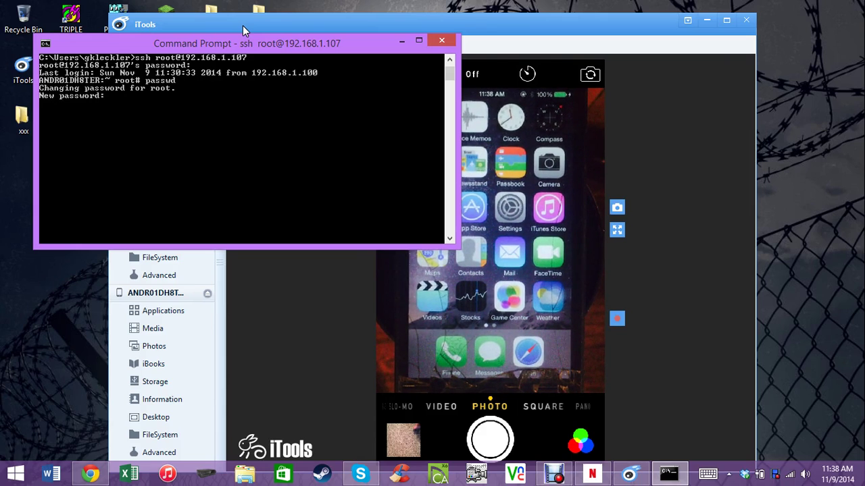
{"action": "key", "text": "Return"}
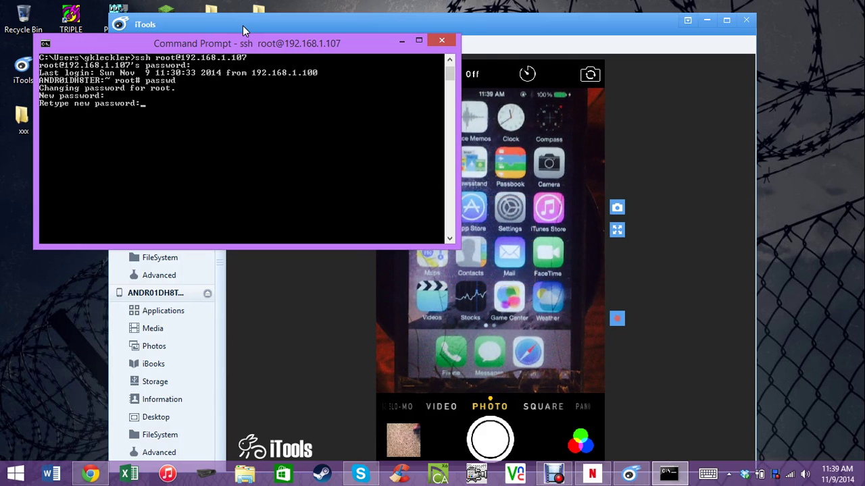
{"action": "key", "text": "Return"}
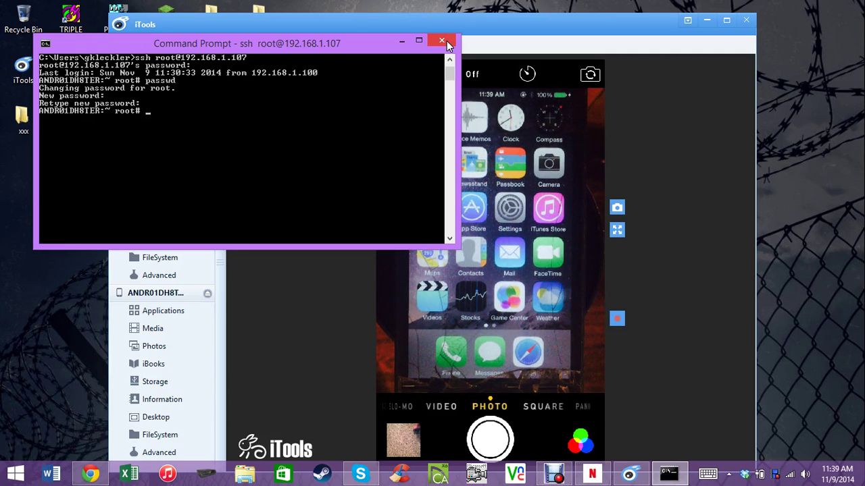
{"action": "left_click", "coordinate": [441, 41]}
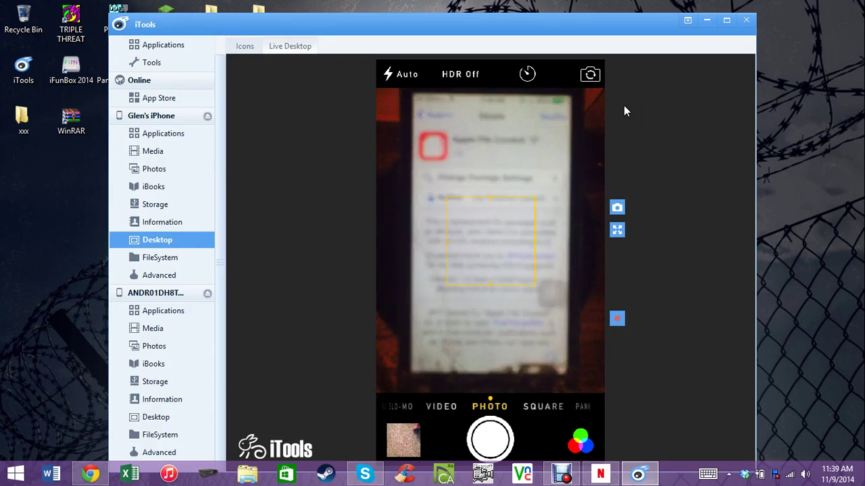
Minimize iTools to reveal the Windows desktop with its Cydia wallpaper.
{"action": "left_click", "coordinate": [707, 21]}
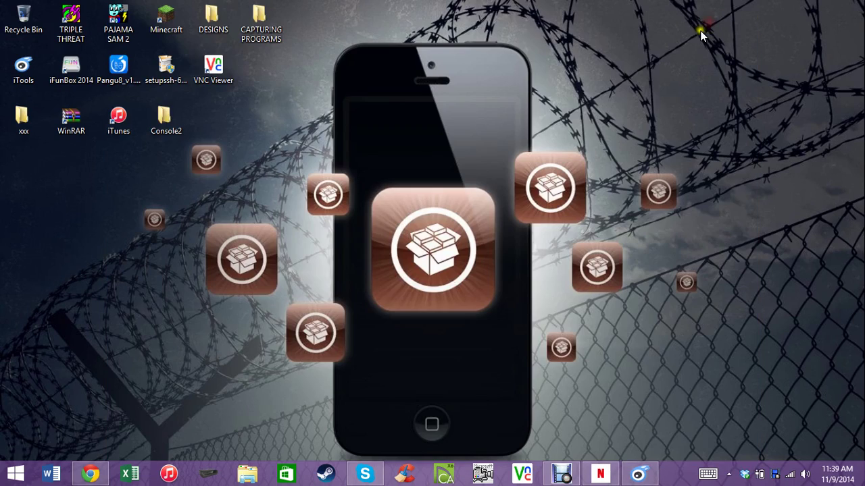
{"action": "left_click", "coordinate": [90, 475]}
{"action": "left_click", "coordinate": [282, 9]}
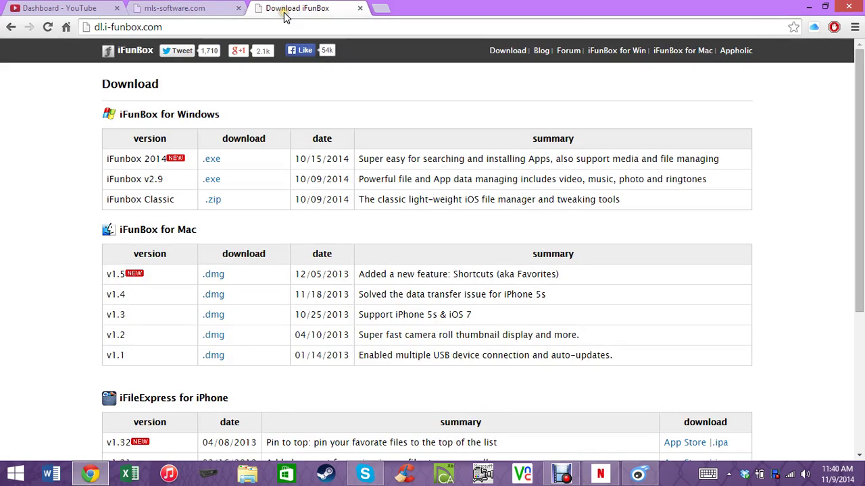
{"action": "left_click", "coordinate": [226, 27]}
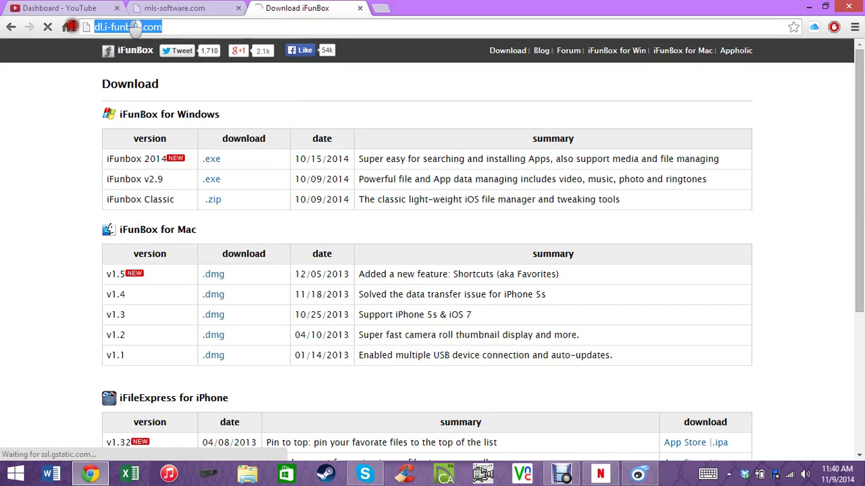
{"action": "left_click", "coordinate": [62, 145]}
{"action": "left_click_drag", "start_coordinate": [225, 162], "coordinate": [81, 162]}
{"action": "left_click", "coordinate": [101, 177]}
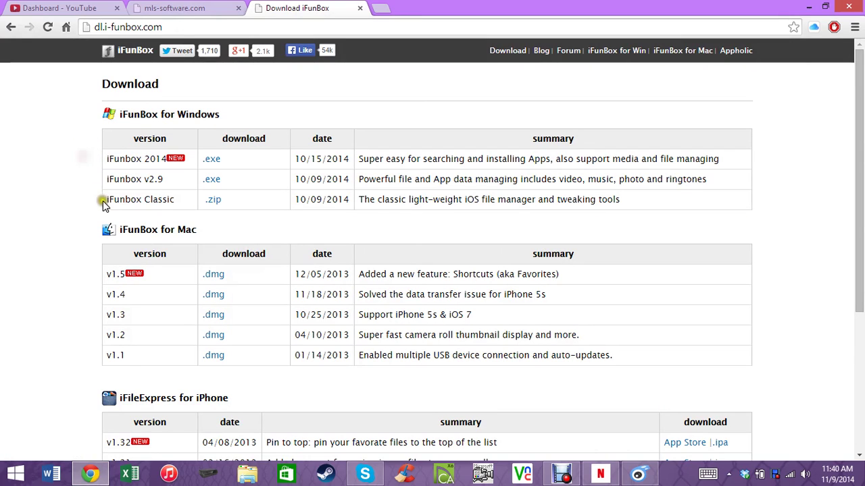
{"action": "left_click_drag", "start_coordinate": [230, 274], "coordinate": [87, 265]}
{"action": "left_click", "coordinate": [87, 265]}
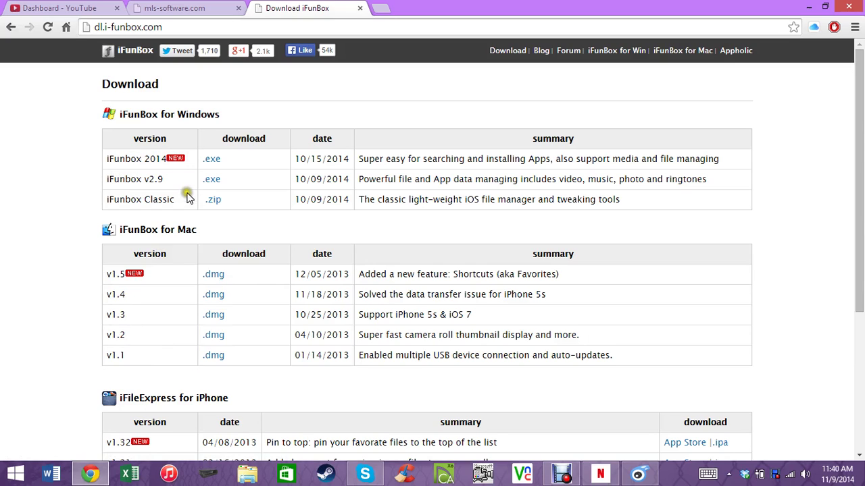
{"action": "left_click_drag", "start_coordinate": [180, 198], "coordinate": [98, 198]}
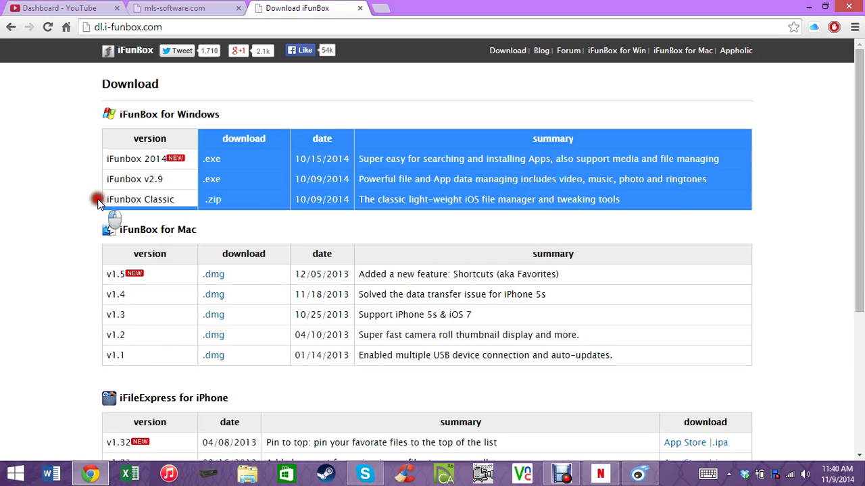
{"action": "left_click", "coordinate": [98, 199]}
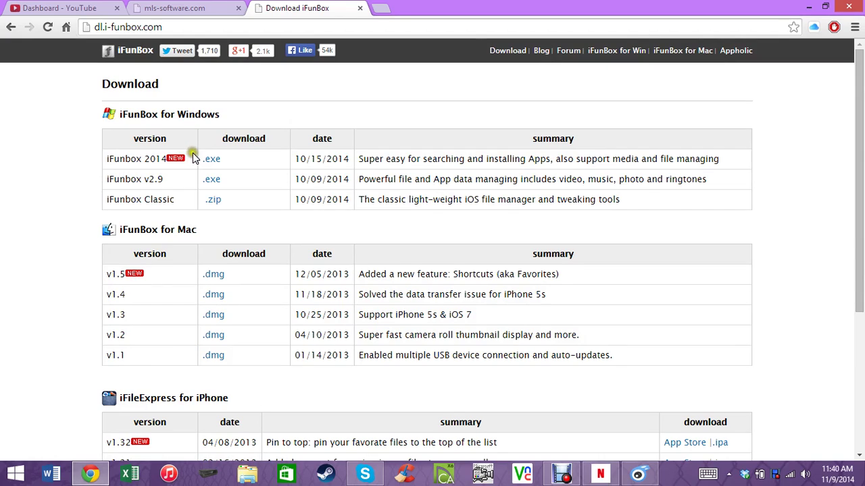
{"action": "left_click_drag", "start_coordinate": [184, 158], "coordinate": [100, 158]}
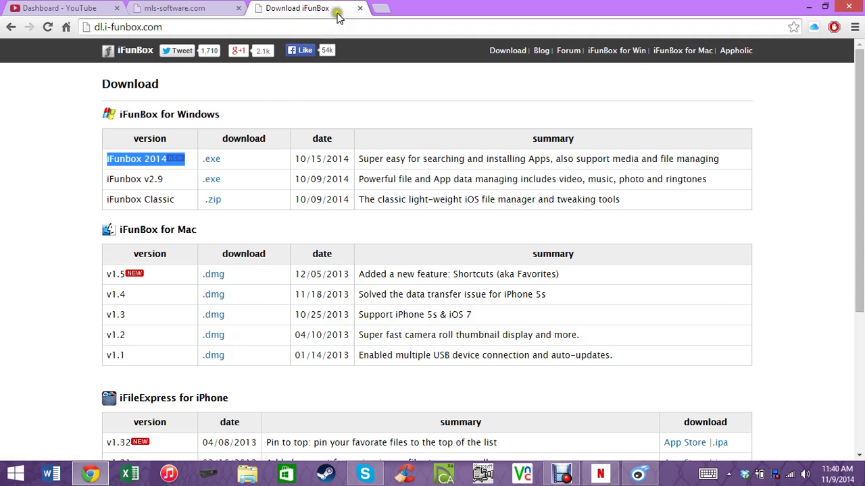
{"action": "left_click", "coordinate": [809, 7]}
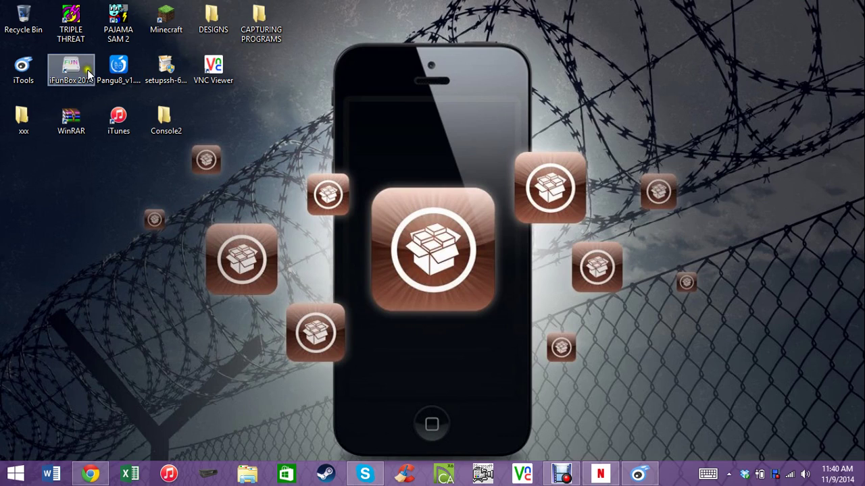
Start iFunBox 2014, open the iPhone 5's device page, and launch iFunBox Classic from Manage Files.
{"action": "double_click", "coordinate": [72, 70]}
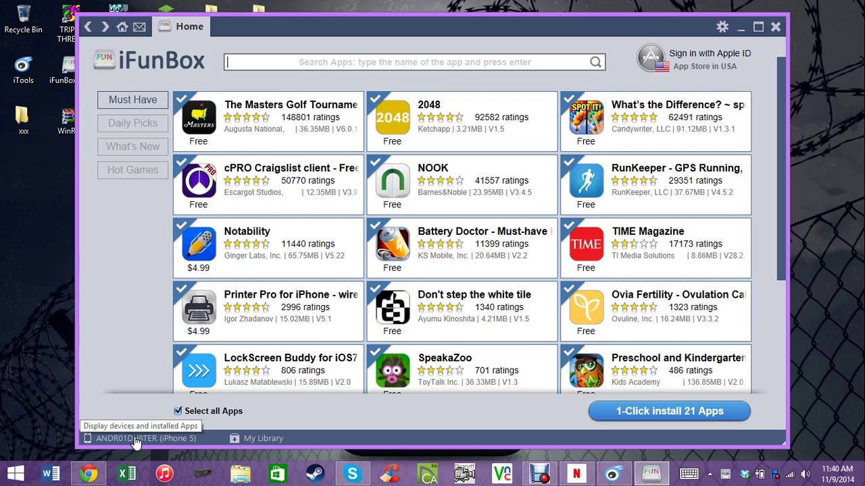
{"action": "left_click", "coordinate": [135, 440]}
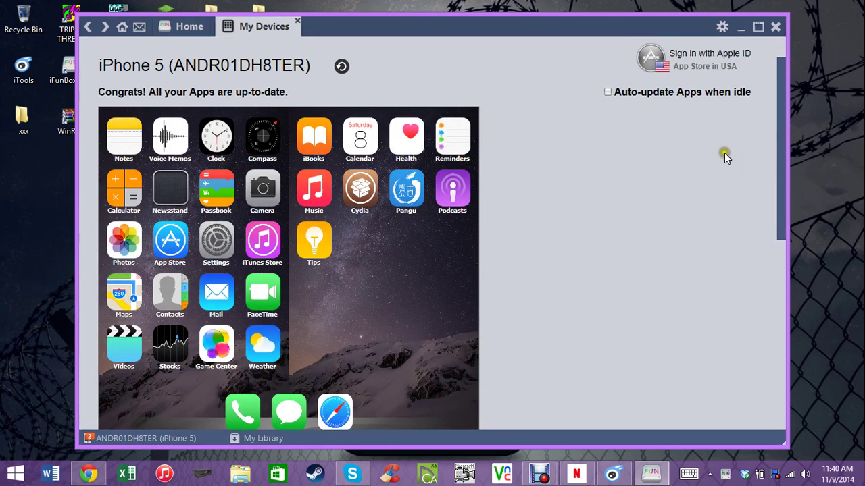
{"action": "left_click_drag", "start_coordinate": [778, 116], "coordinate": [778, 183]}
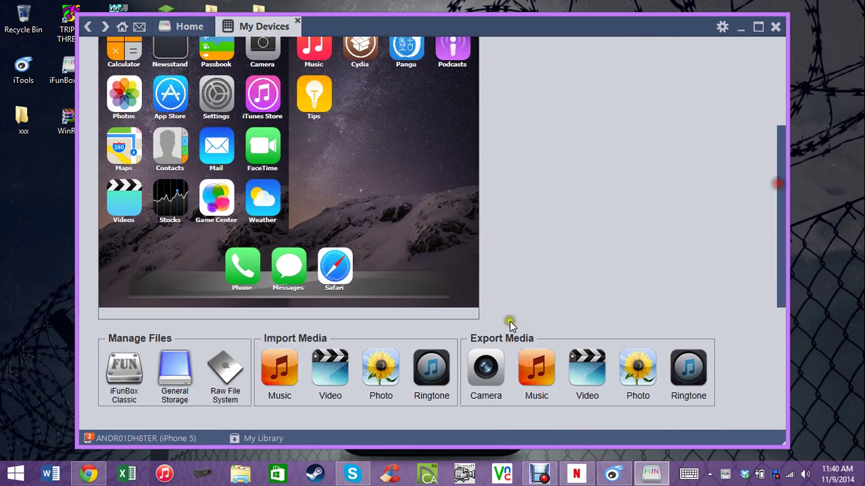
{"action": "left_click", "coordinate": [122, 375]}
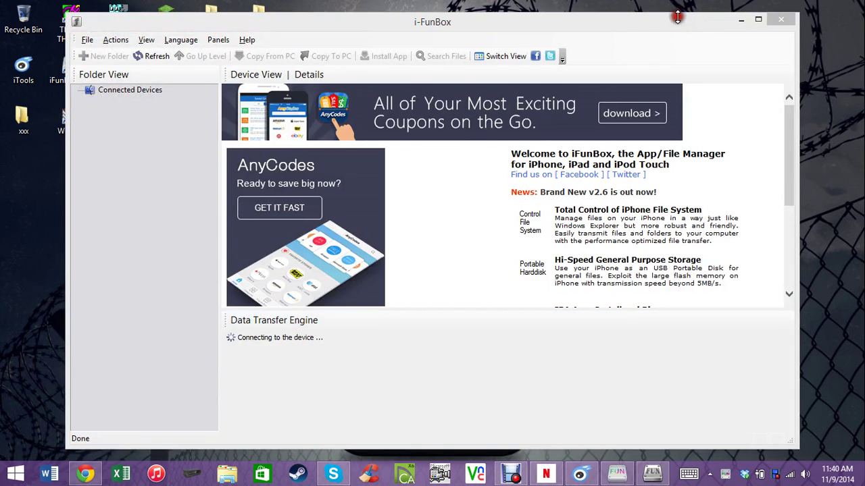
Close iFunBox 2014, enlarge the Classic window, and expand the iPhone 5's folder tree.
{"action": "left_click_drag", "start_coordinate": [645, 12], "coordinate": [641, 42]}
{"action": "left_click", "coordinate": [781, 46]}
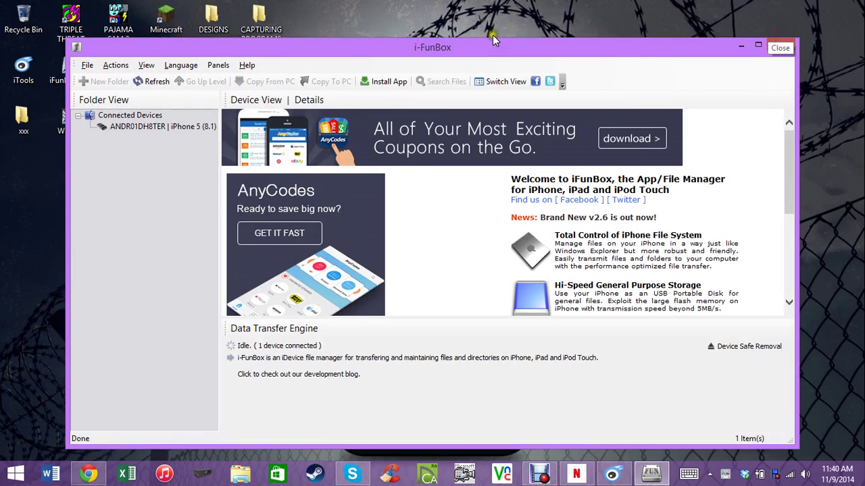
{"action": "left_click_drag", "start_coordinate": [490, 40], "coordinate": [490, 9]}
{"action": "left_click", "coordinate": [101, 96]}
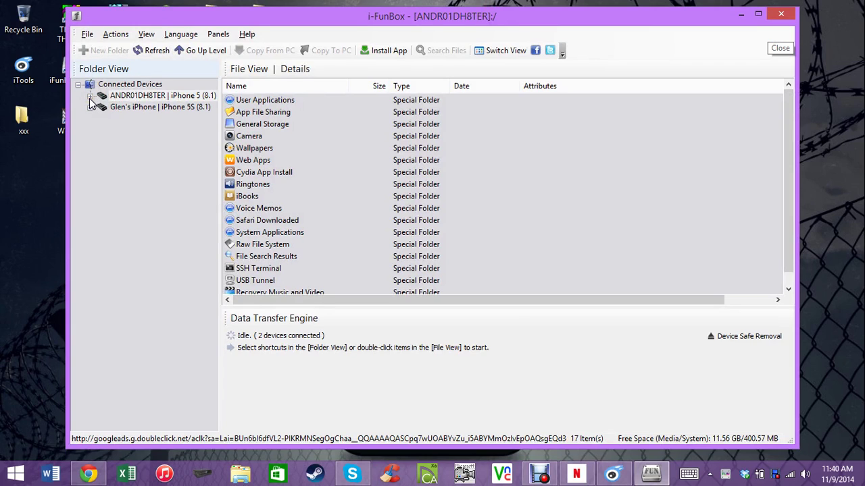
{"action": "left_click", "coordinate": [90, 96]}
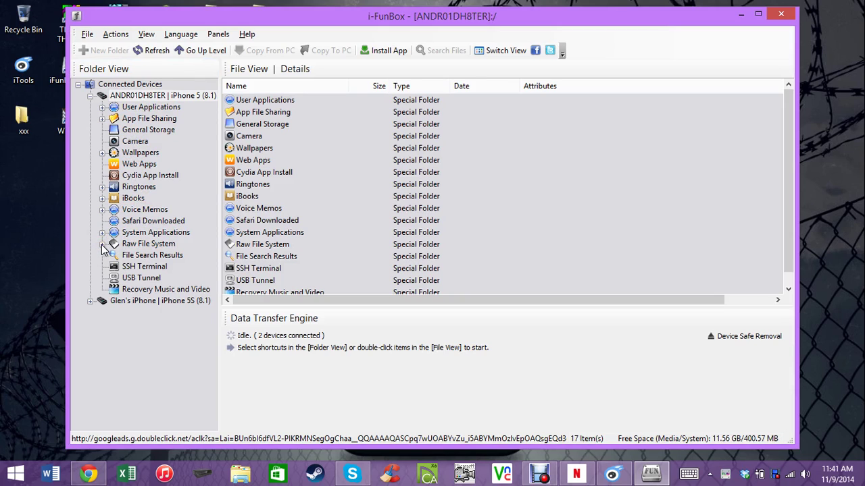
Open the iPhone 5's SSH Terminal and enter the SSH password to log in as root.
{"action": "left_click", "coordinate": [140, 271]}
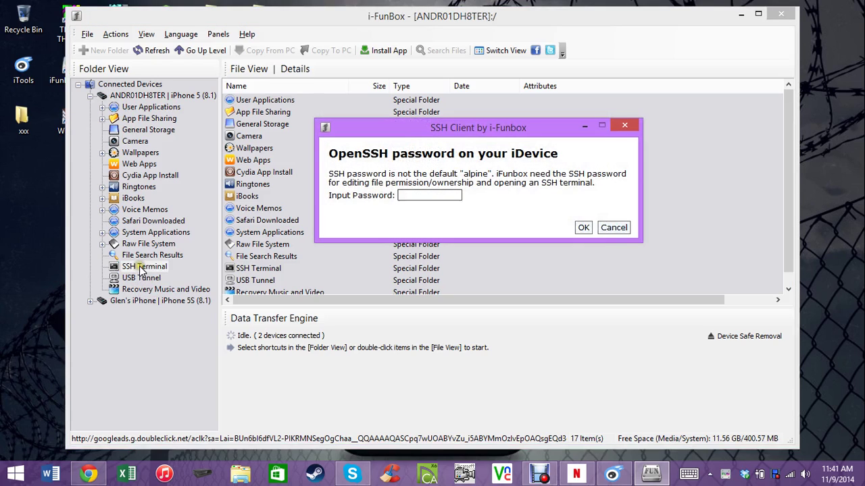
{"action": "left_click", "coordinate": [402, 195]}
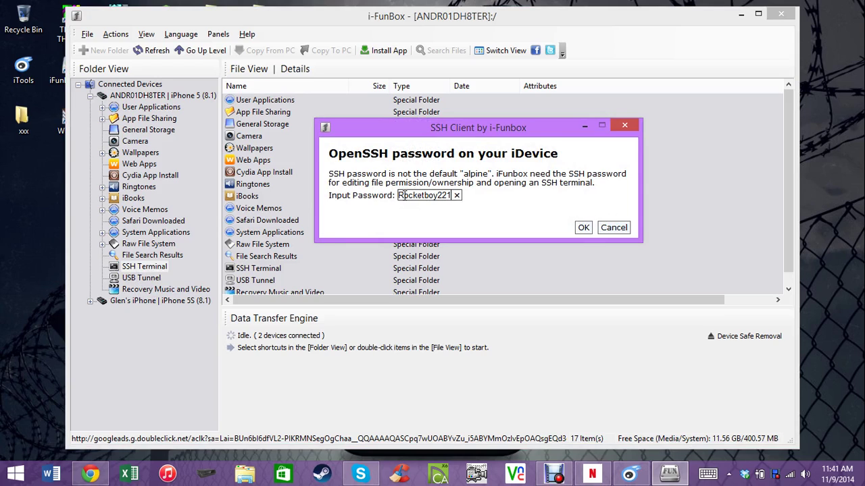
{"action": "left_click", "coordinate": [575, 227]}
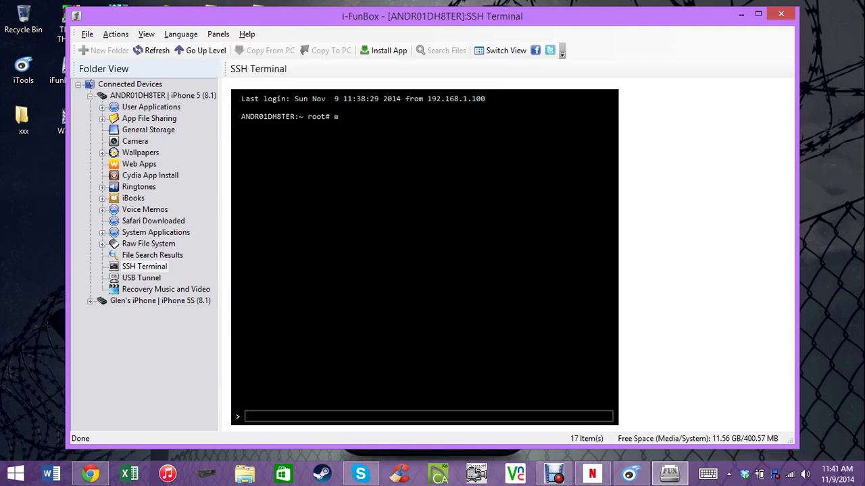
Run passwd in iFunBox's SSH terminal and set a new root password, entering it twice.
{"action": "left_click", "coordinate": [352, 118]}
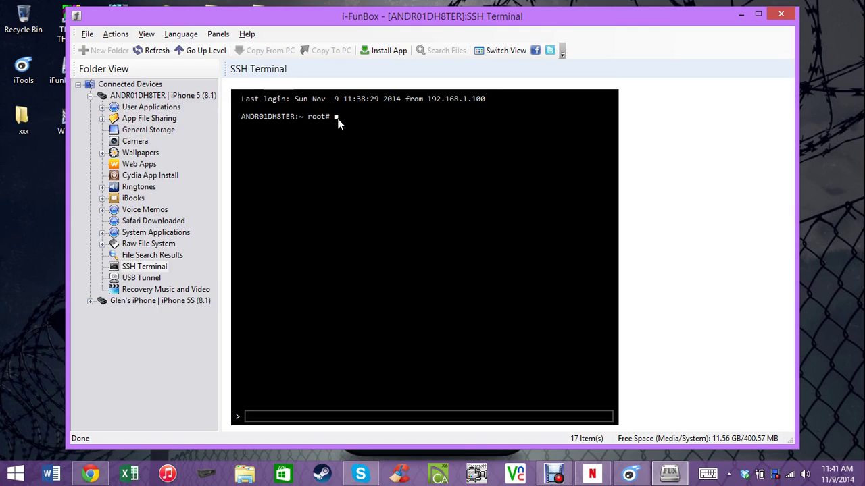
{"action": "left_click", "coordinate": [274, 417]}
{"action": "type", "text": "passwd"}
{"action": "key", "text": "Return"}
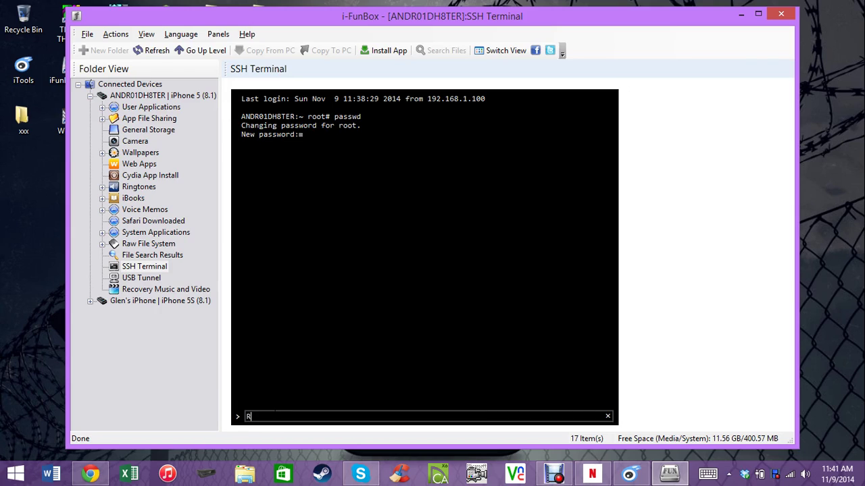
{"action": "key", "text": "Return"}
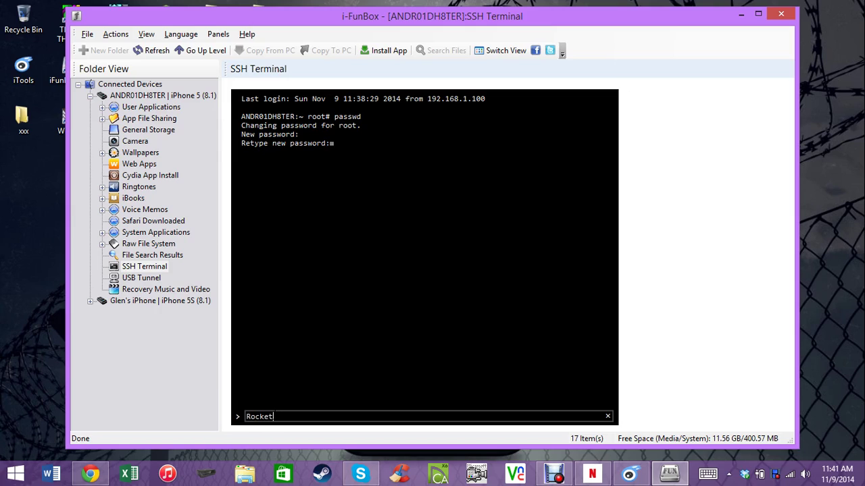
{"action": "key", "text": "Return"}
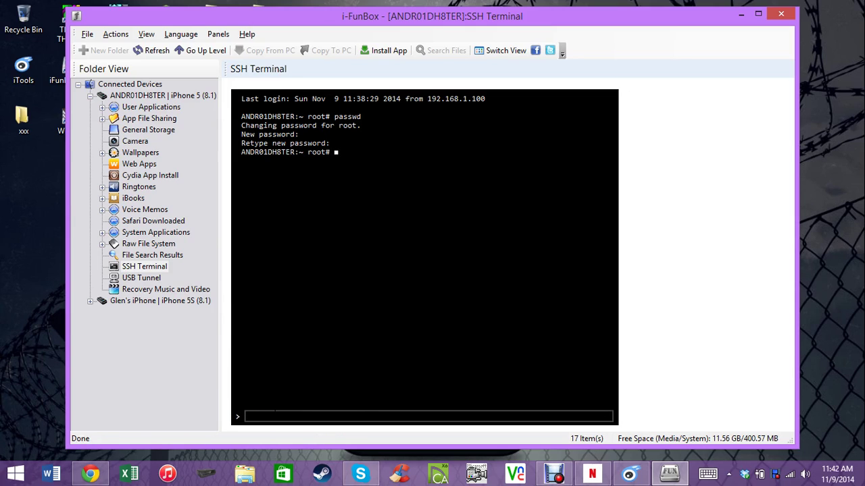
Open the raw file system's Applications folder and select the Compass, Contacts, Camera and Cydia folders.
{"action": "left_click", "coordinate": [139, 246]}
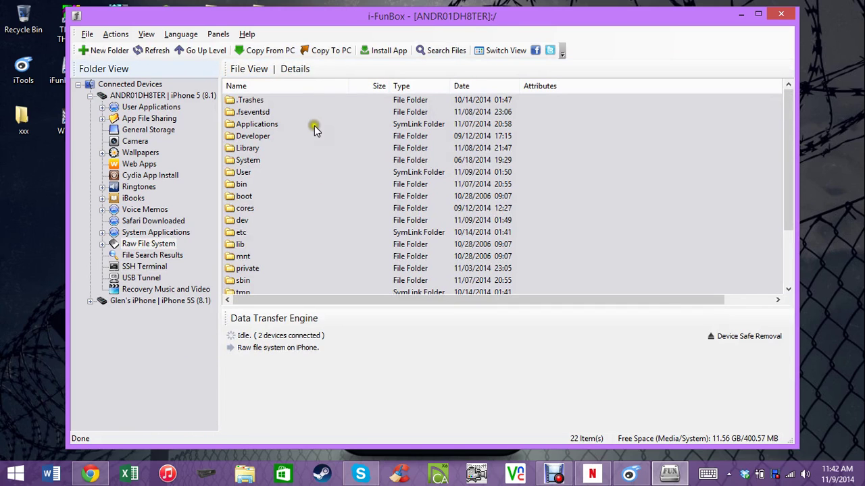
{"action": "double_click", "coordinate": [261, 124]}
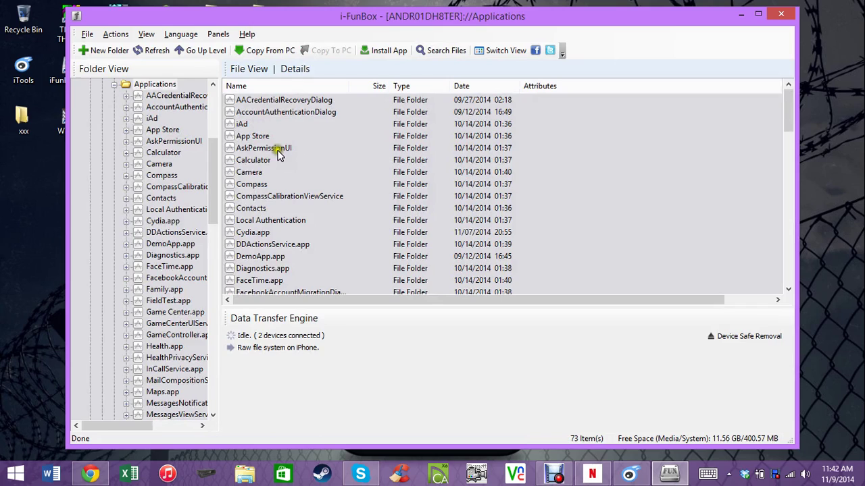
{"action": "left_click", "coordinate": [251, 177]}
{"action": "left_click", "coordinate": [254, 184]}
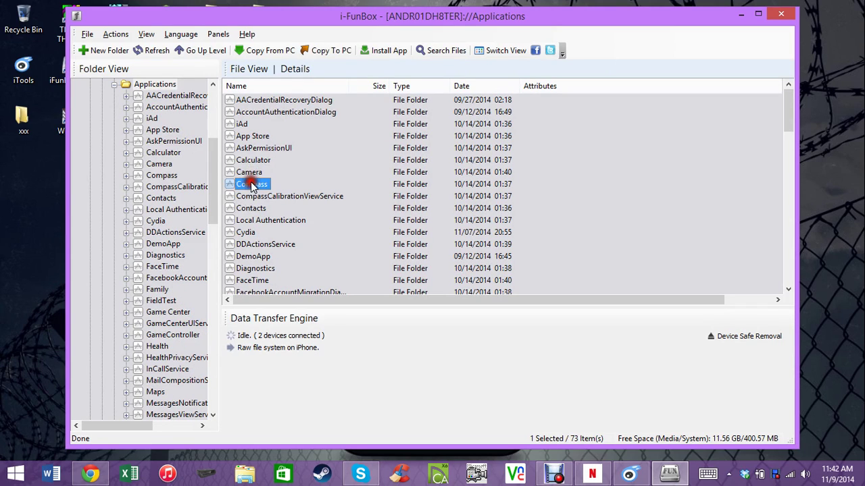
{"action": "left_click", "coordinate": [260, 210]}
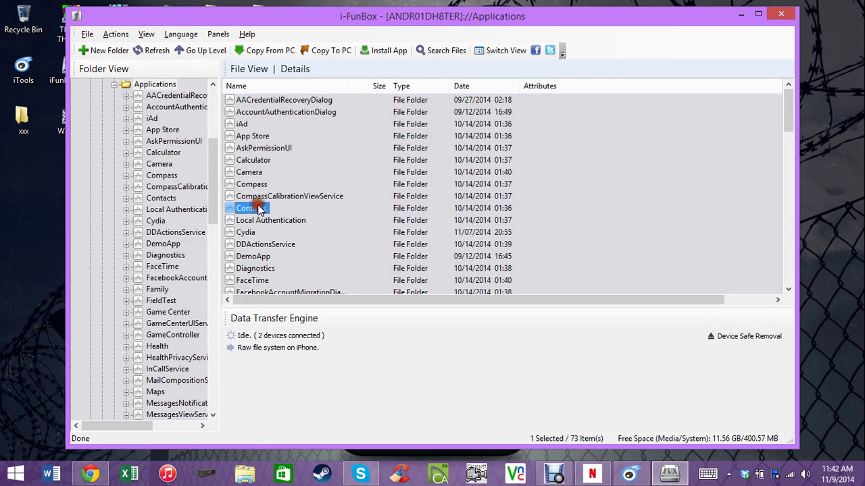
{"action": "left_click", "coordinate": [255, 174]}
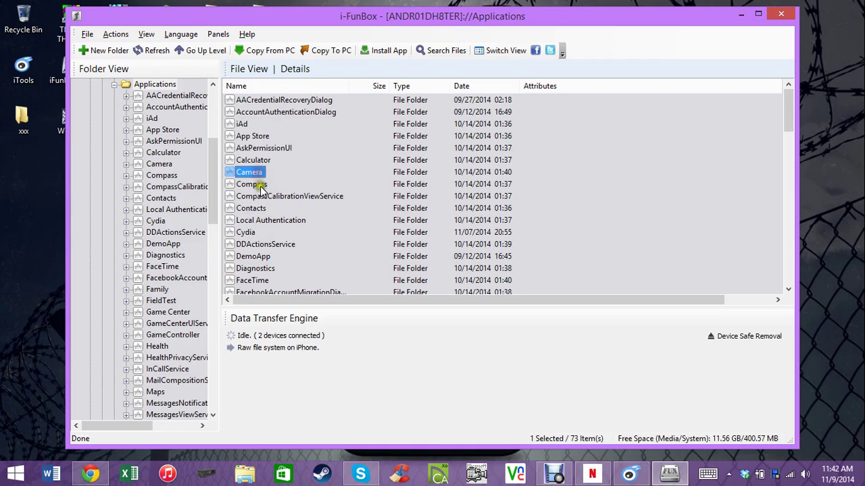
{"action": "left_click", "coordinate": [251, 232]}
Scroll down to select the Pangu folder, then collapse Applications and return to the file system root.
{"action": "scroll", "coordinate": [259, 232], "scroll_direction": "down", "scroll_amount": 1}
{"action": "scroll", "coordinate": [259, 232], "scroll_direction": "down", "scroll_amount": 6}
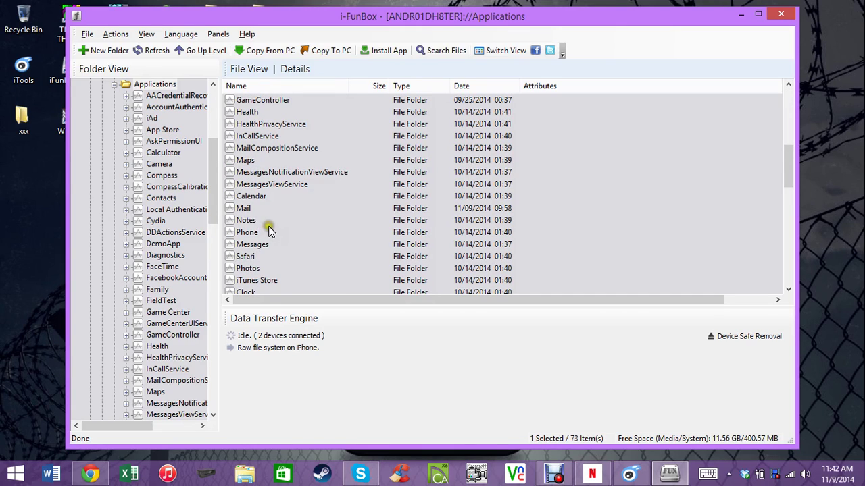
{"action": "scroll", "coordinate": [269, 225], "scroll_direction": "down", "scroll_amount": 2}
{"action": "scroll", "coordinate": [269, 228], "scroll_direction": "down", "scroll_amount": 2}
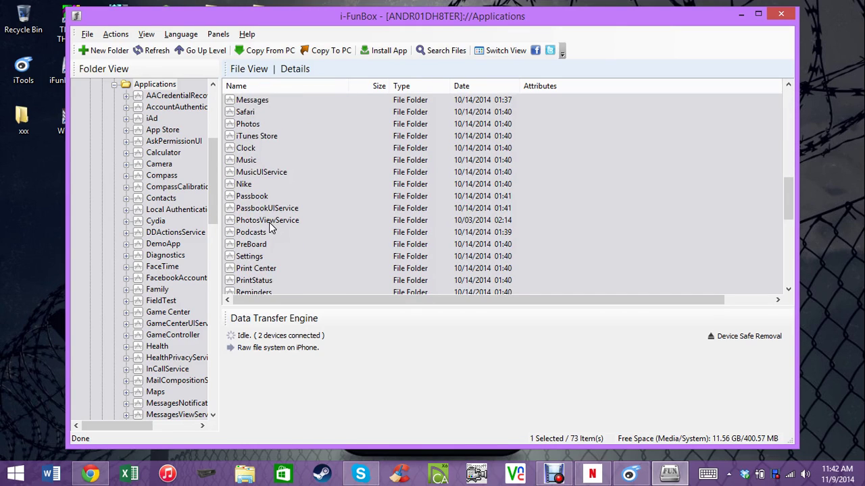
{"action": "scroll", "coordinate": [269, 228], "scroll_direction": "down", "scroll_amount": 5}
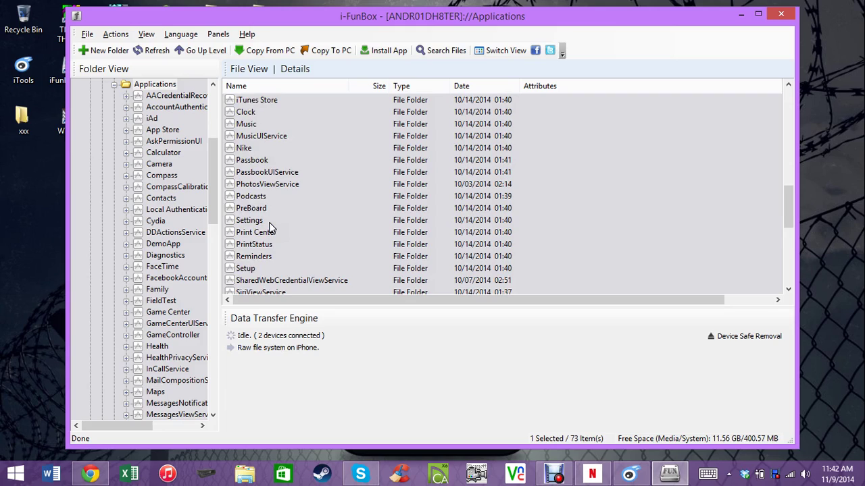
{"action": "scroll", "coordinate": [268, 228], "scroll_direction": "down", "scroll_amount": 3}
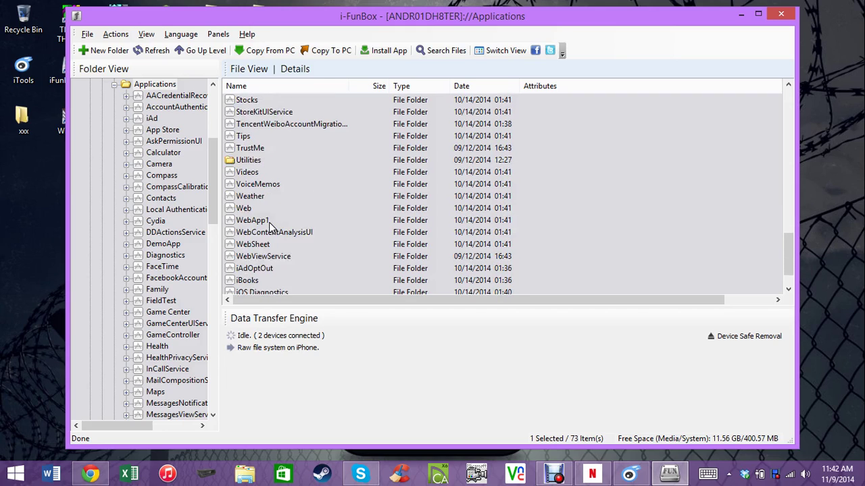
{"action": "left_click", "coordinate": [257, 268]}
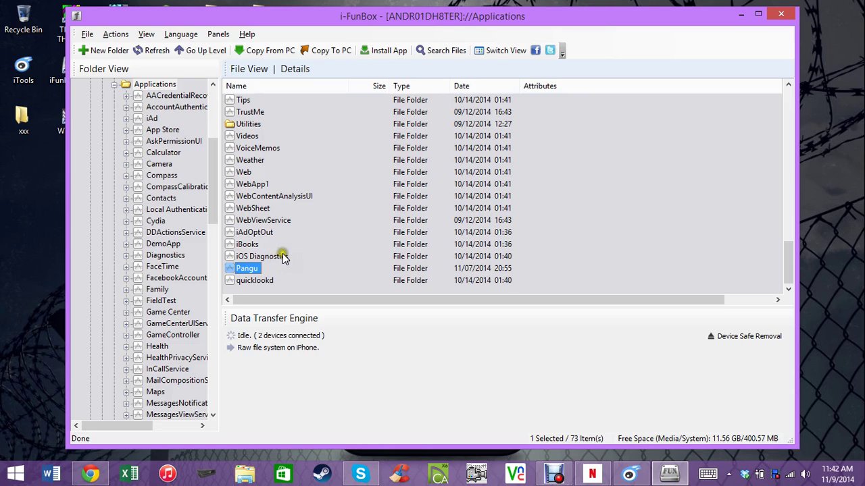
{"action": "scroll", "coordinate": [287, 252], "scroll_direction": "up", "scroll_amount": 19}
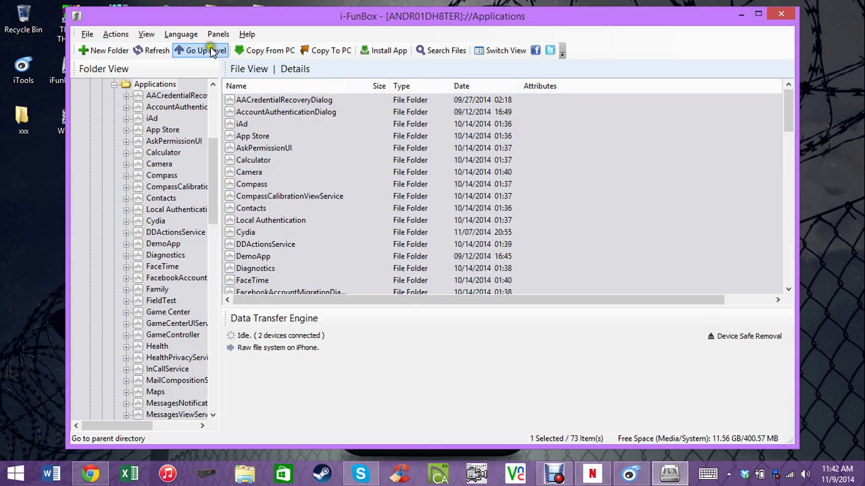
{"action": "left_click", "coordinate": [113, 91]}
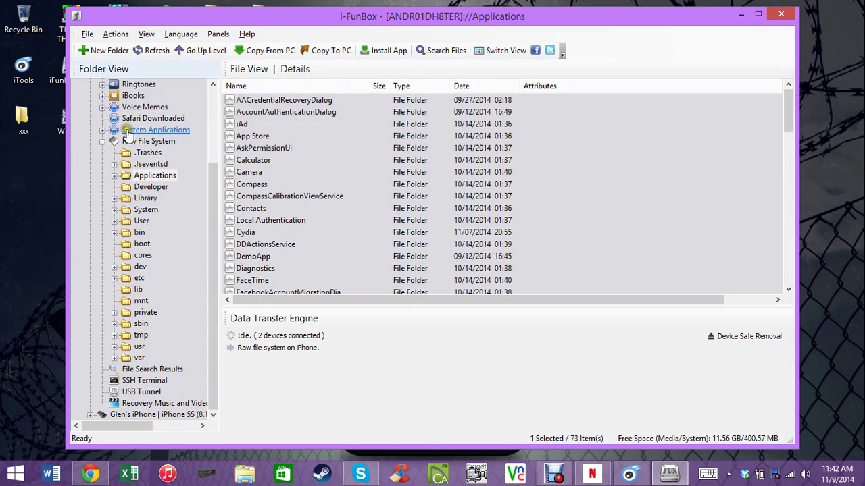
{"action": "left_click", "coordinate": [98, 143]}
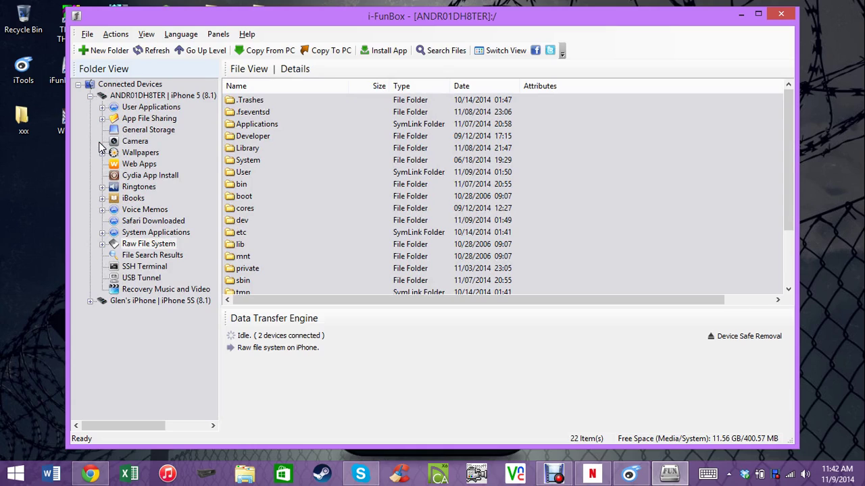
{"action": "left_click", "coordinate": [748, 88]}
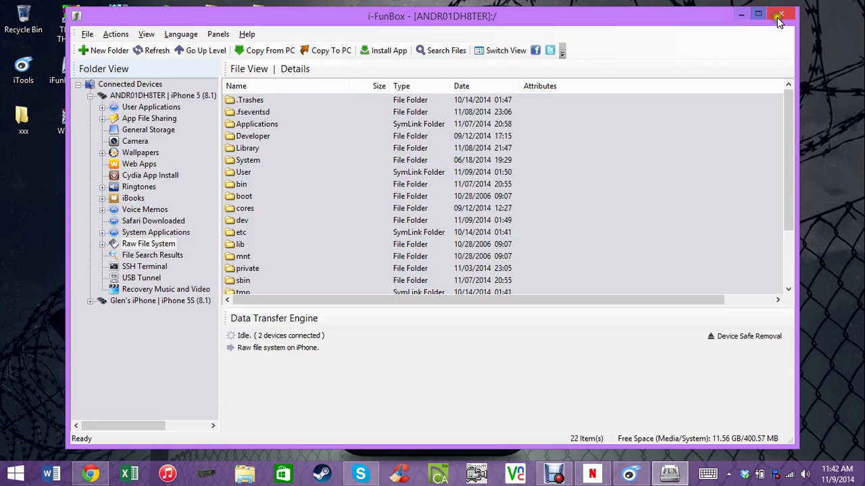
In iTools, view the iPhone 5's device information, live desktop and installed apps.
{"action": "left_click", "coordinate": [645, 475]}
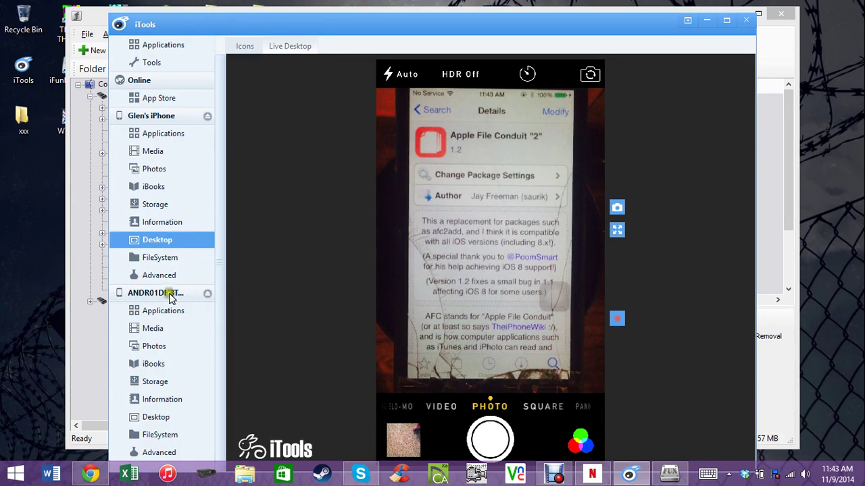
{"action": "left_click", "coordinate": [144, 295]}
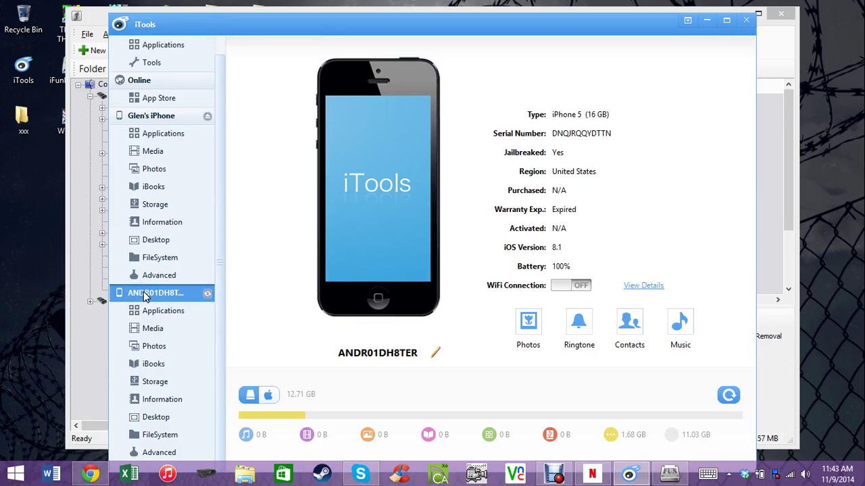
{"action": "left_click", "coordinate": [167, 419]}
{"action": "left_click", "coordinate": [275, 47]}
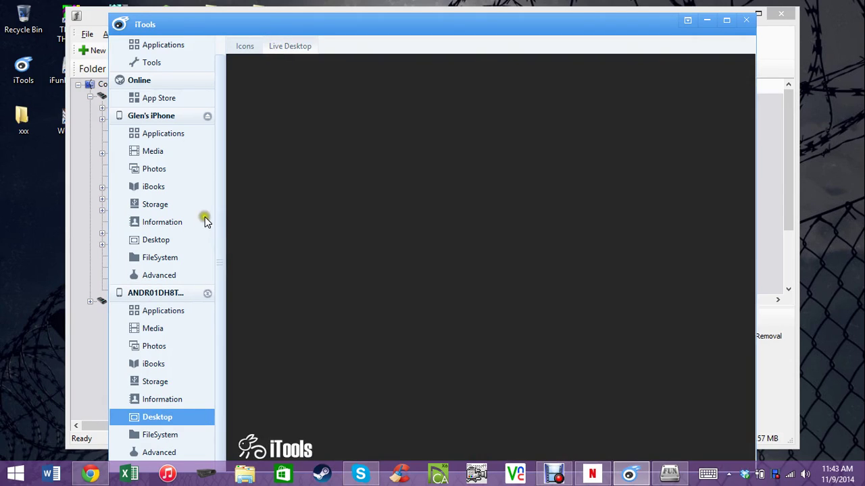
{"action": "left_click", "coordinate": [175, 312]}
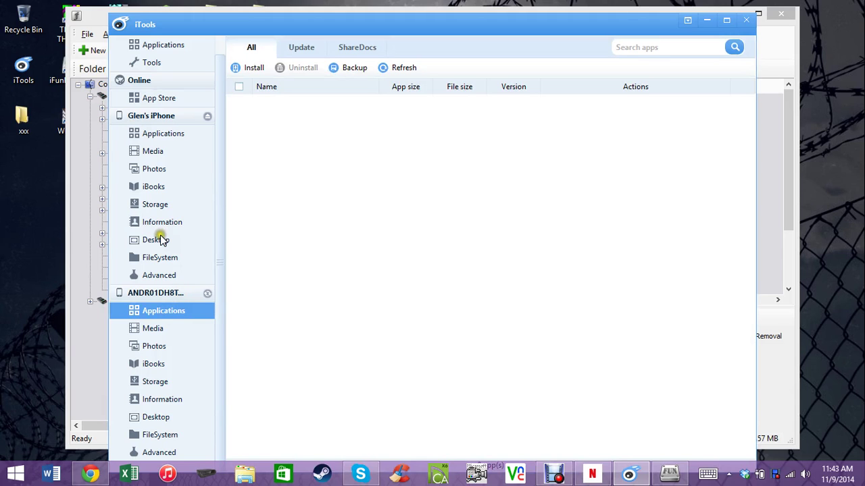
Show the iPhone 5S's live screen, switching briefly to the Icons grid and back.
{"action": "left_click", "coordinate": [160, 240]}
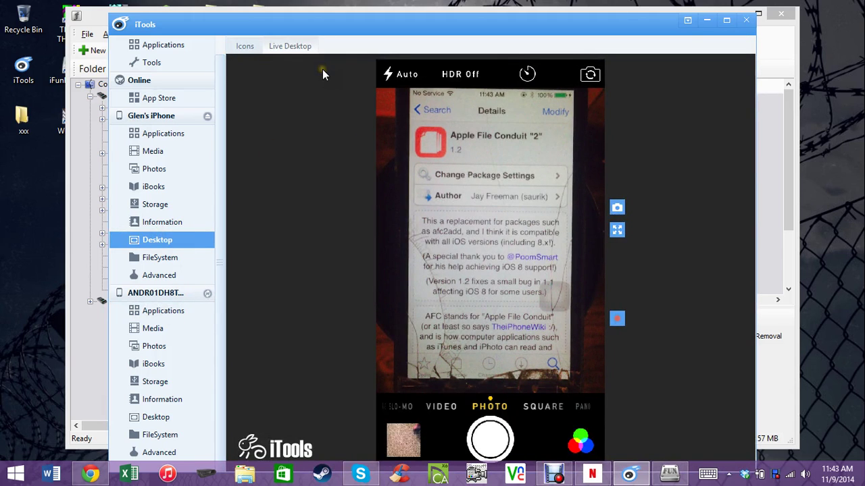
{"action": "left_click", "coordinate": [248, 46]}
{"action": "left_click", "coordinate": [276, 46]}
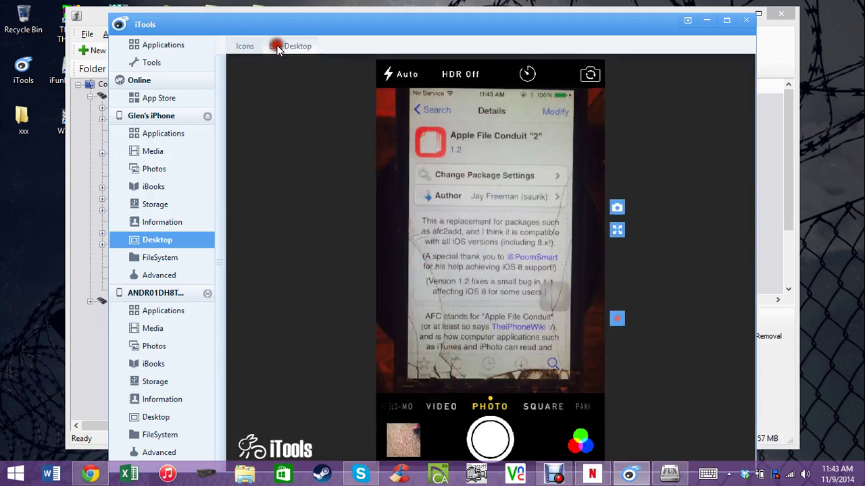